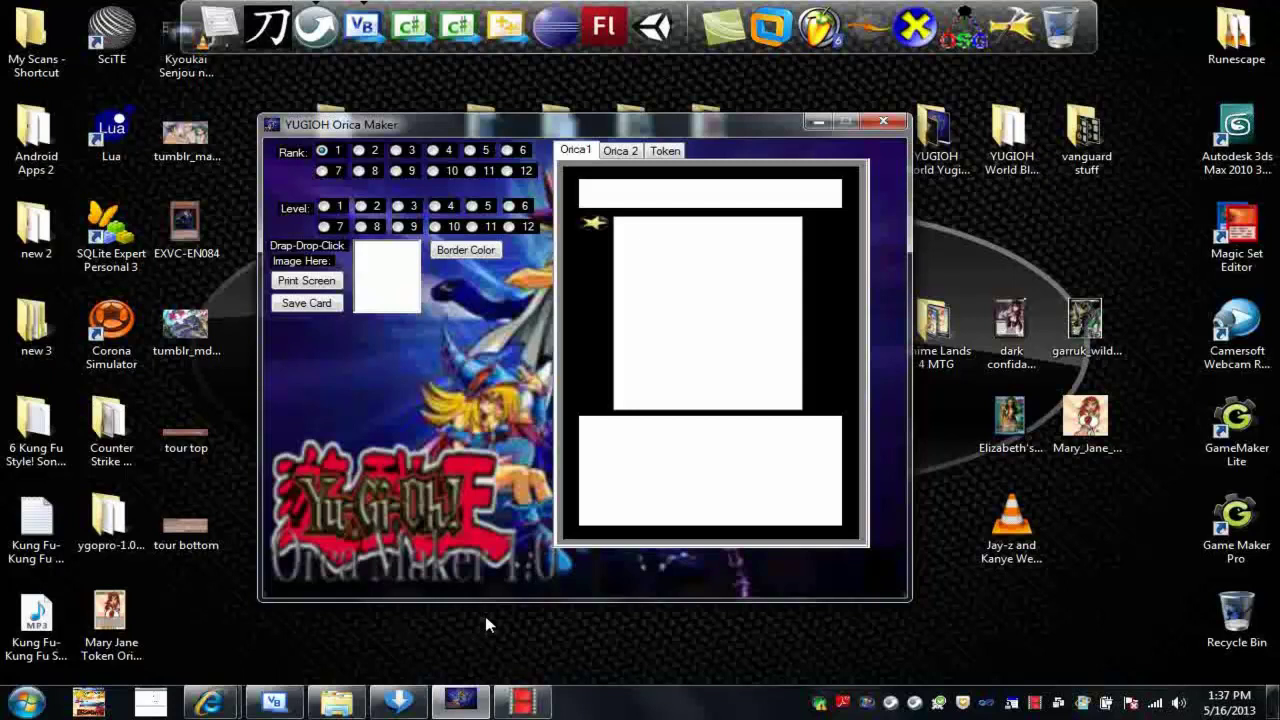
# Switch to the Token template, replace the pink-haired art with the red-haired picture, and make the description box transparent.
pyautogui.click(666, 150)
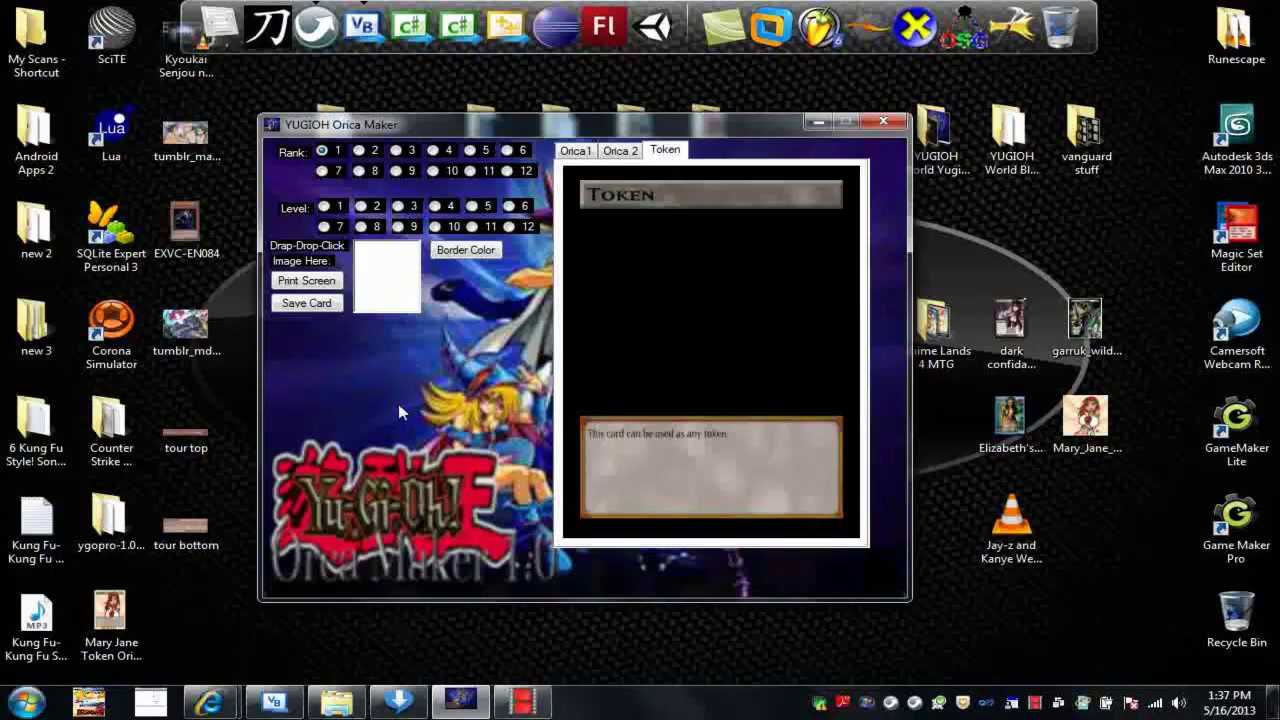
pyautogui.moveTo(200, 332); pyautogui.dragTo(388, 288)
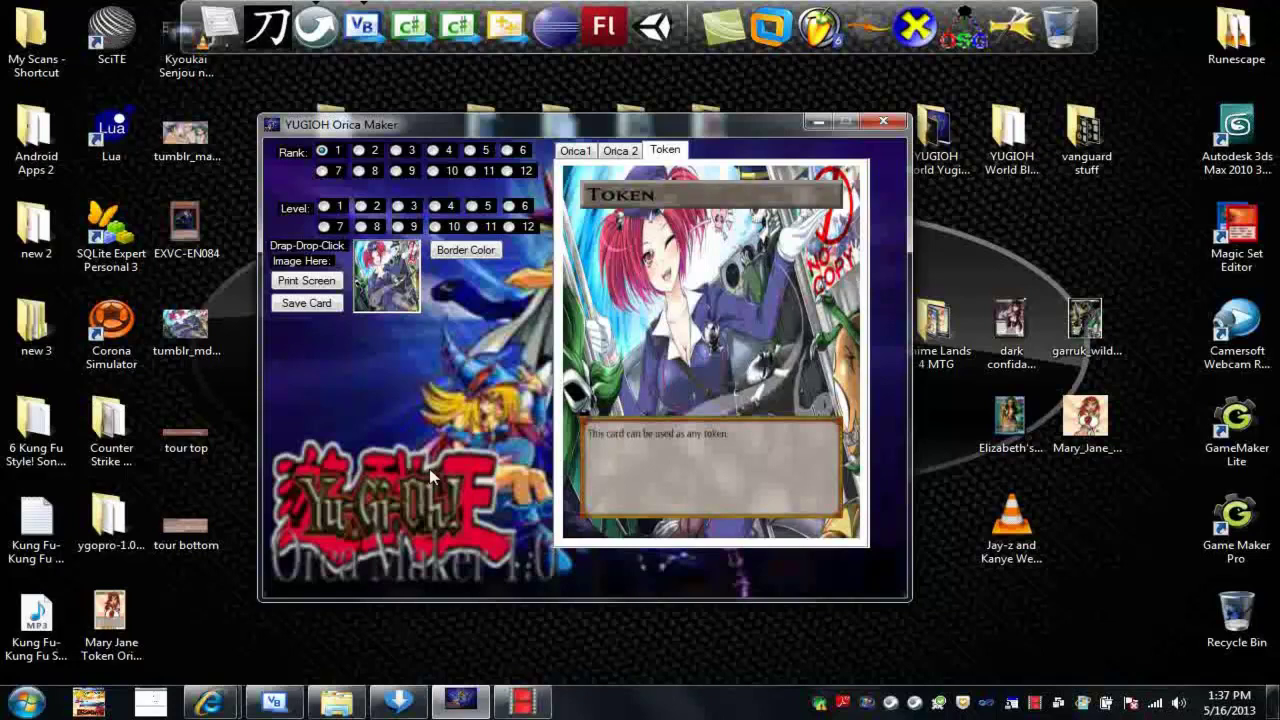
pyautogui.moveTo(1086, 418); pyautogui.dragTo(398, 296)
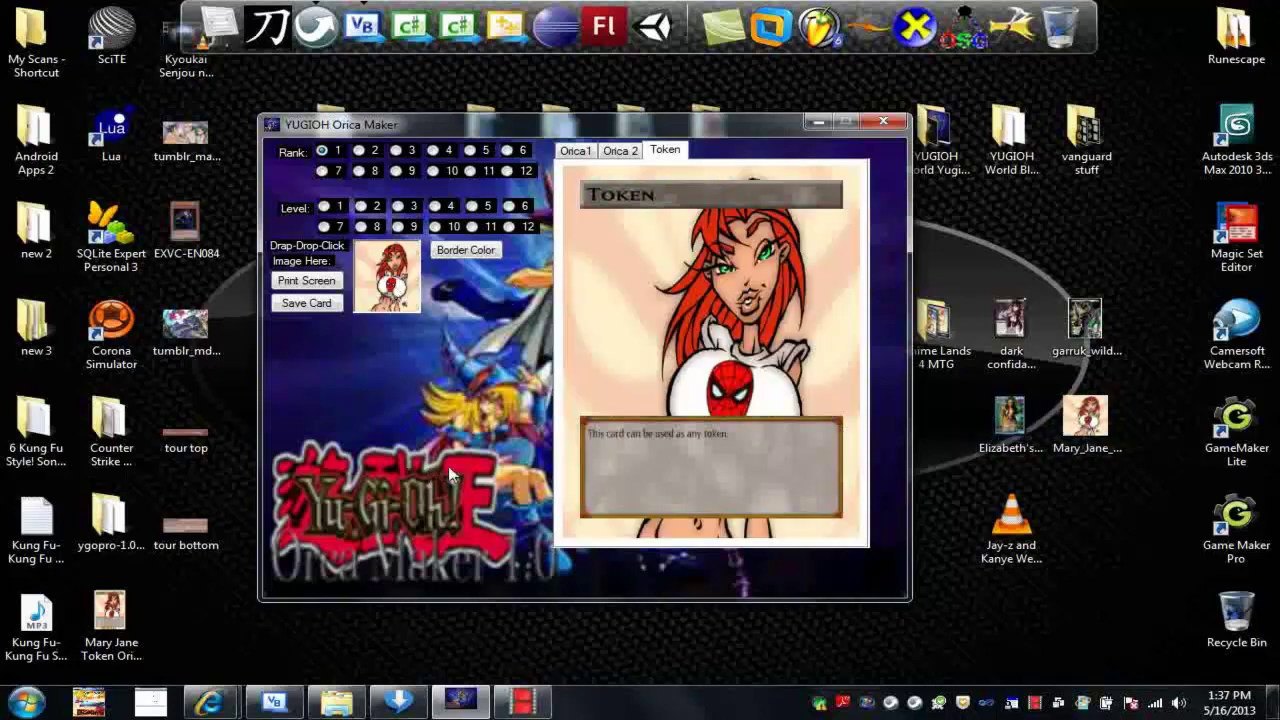
pyautogui.click(697, 467)
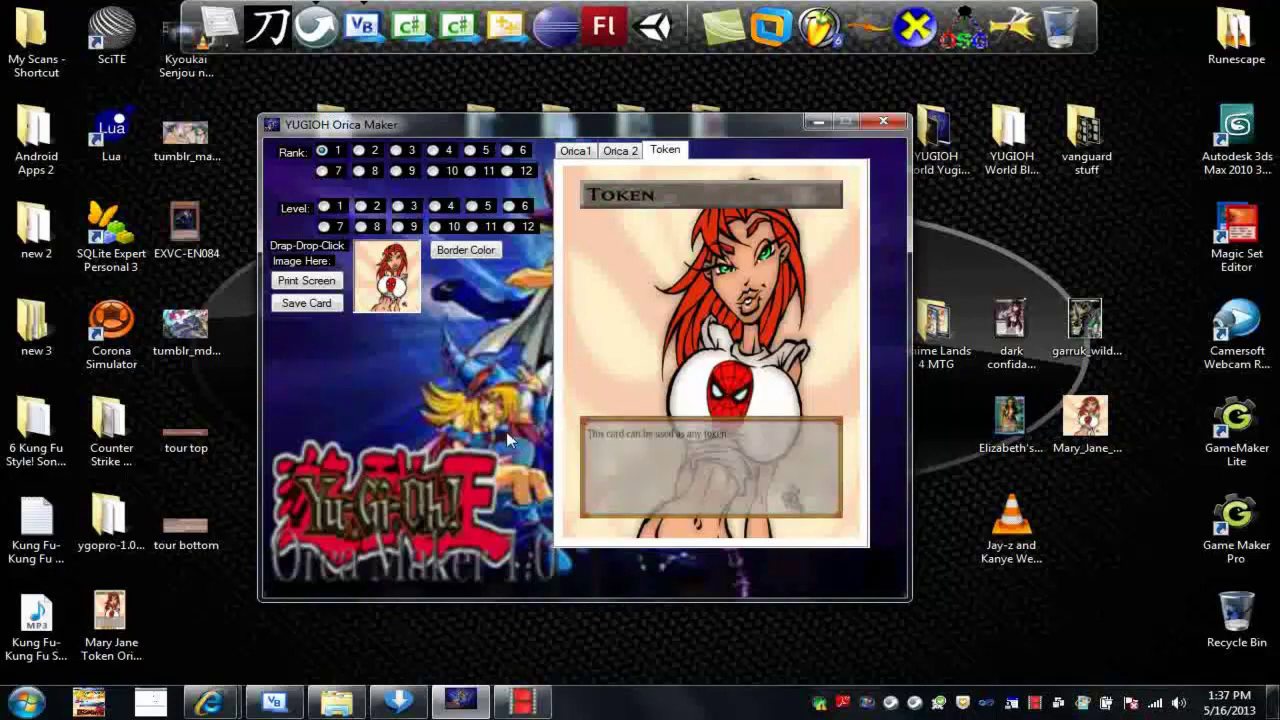
# Make the Token title bar transparent and set the card border colour to black.
pyautogui.click(684, 199)
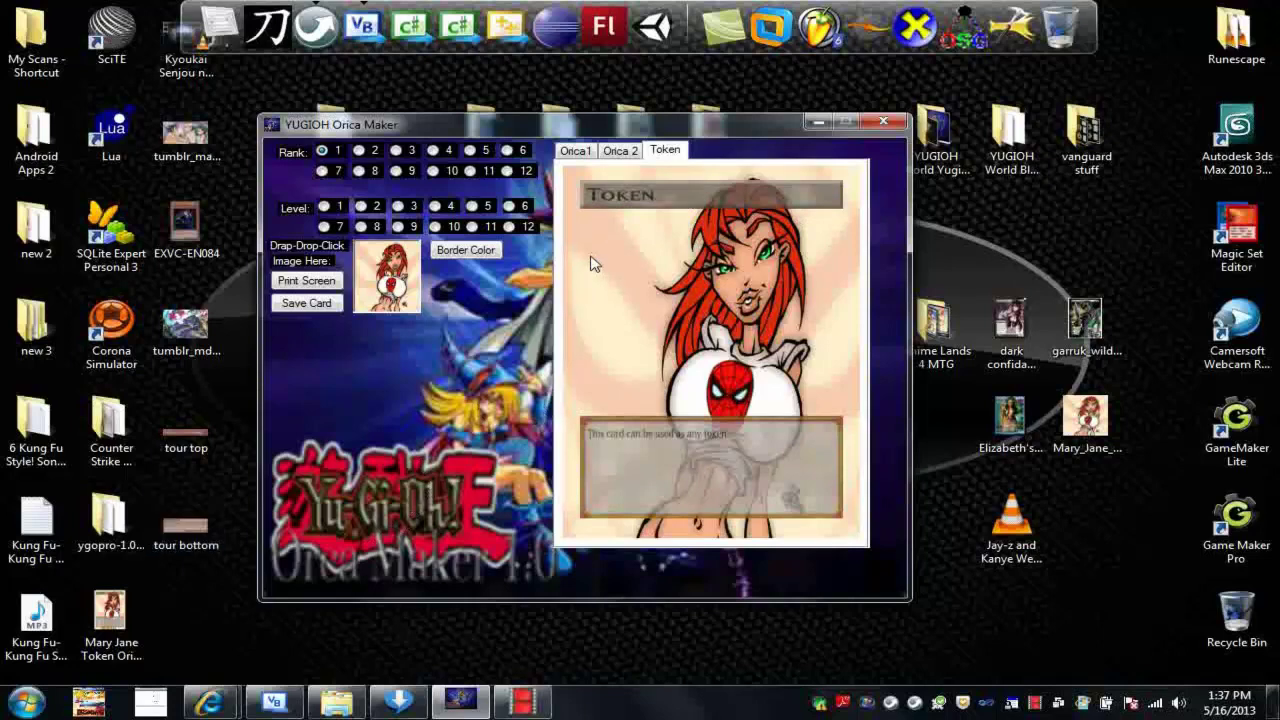
pyautogui.click(465, 249)
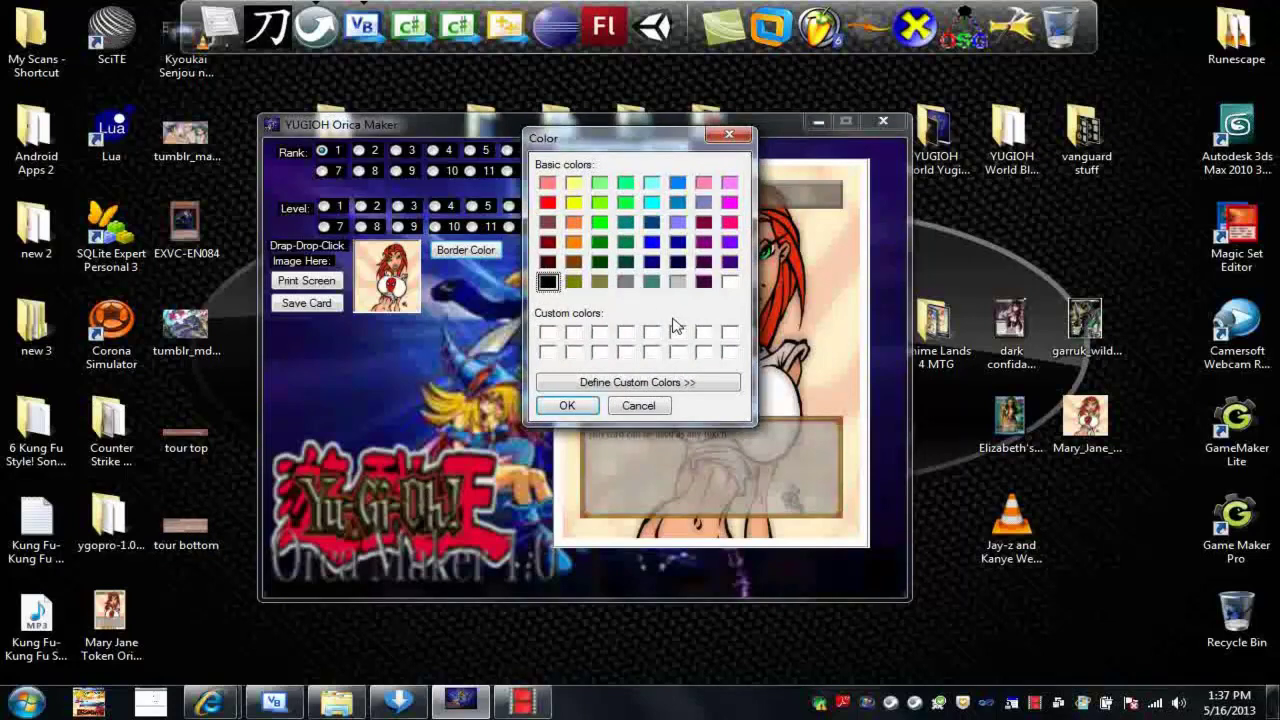
pyautogui.click(569, 404)
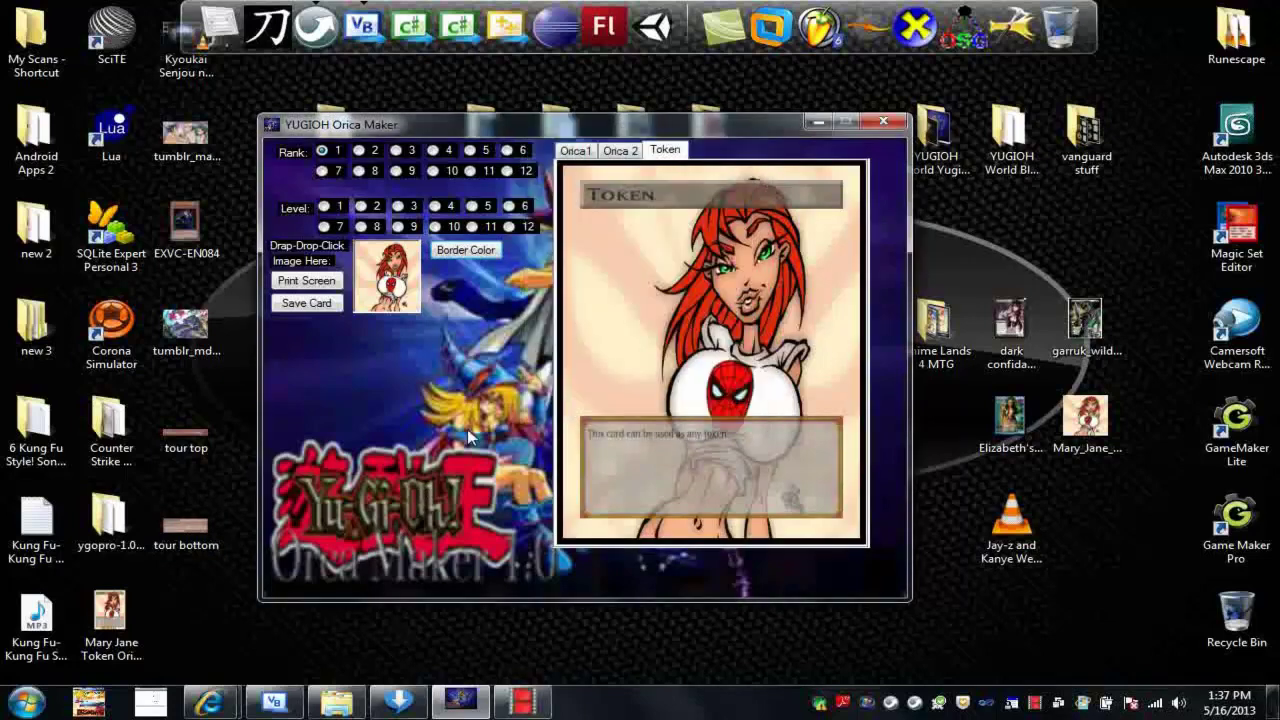
# On the Orica 2 layout, add the Fiend/Effect ATK/DEF box and the Tour Guide From the Underworld title.
pyautogui.click(621, 152)
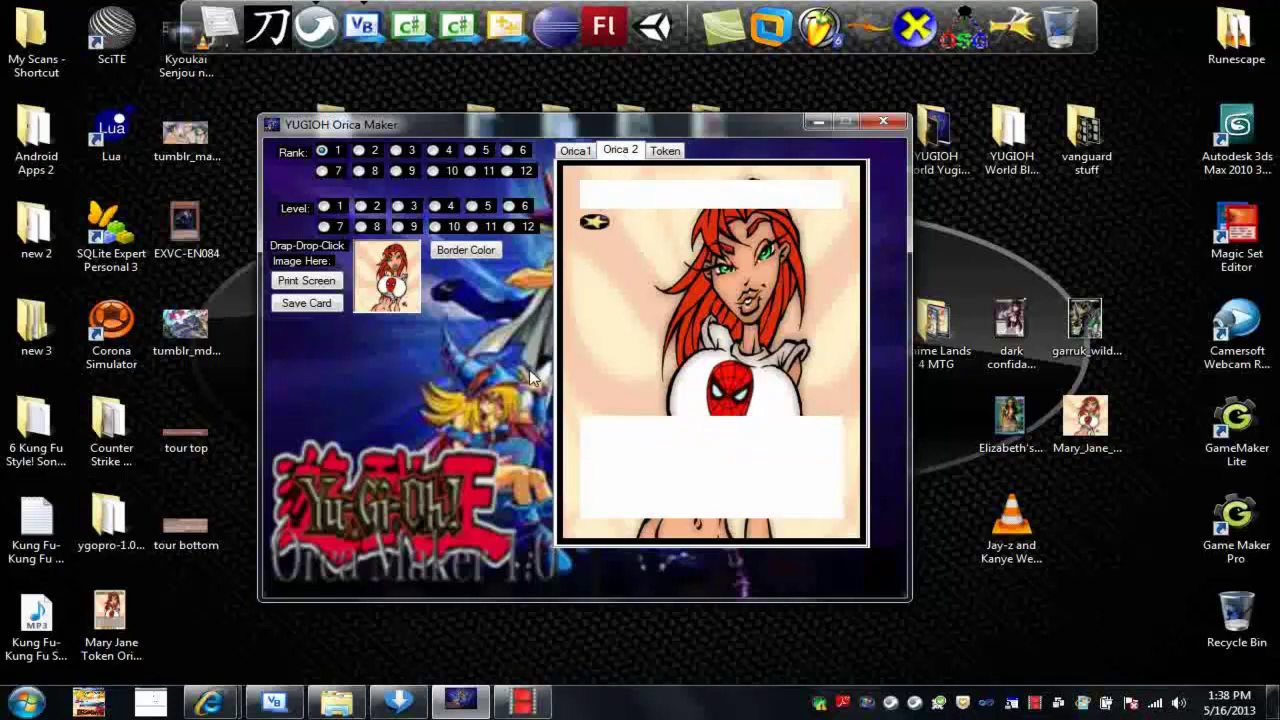
pyautogui.moveTo(226, 520); pyautogui.dragTo(712, 467)
pyautogui.moveTo(186, 430); pyautogui.dragTo(642, 203)
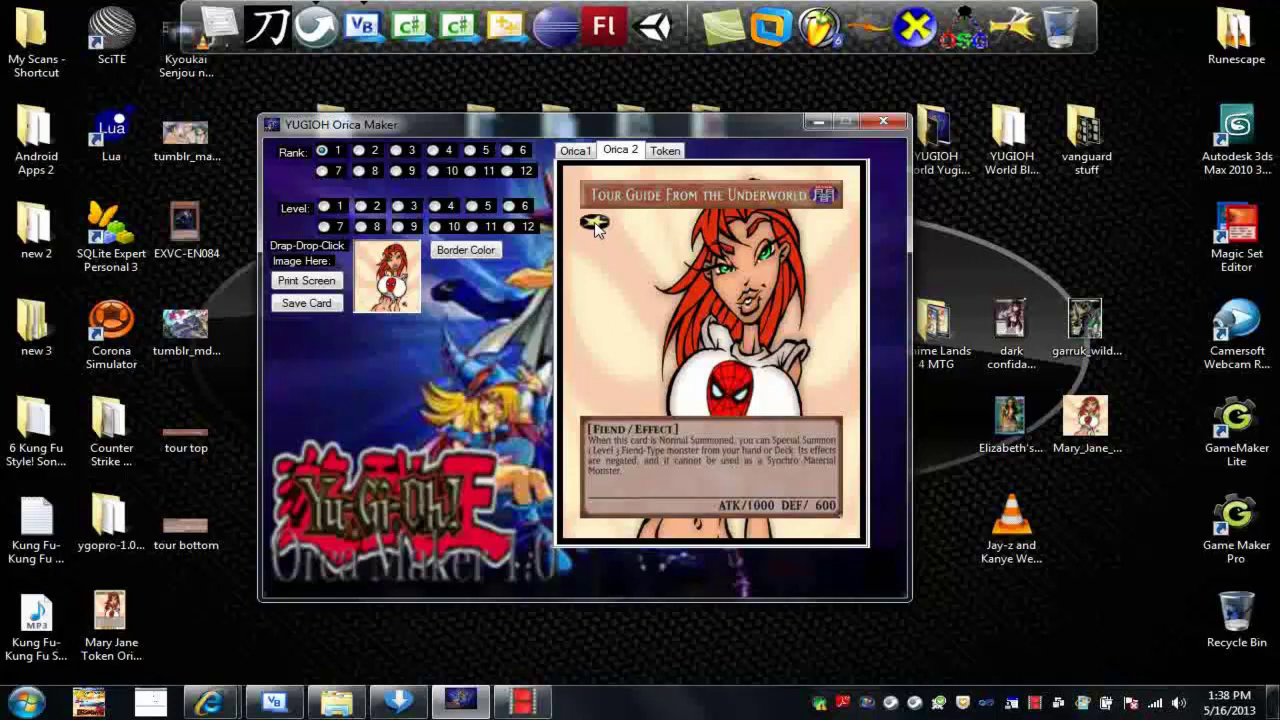
# Try Rank 12, Level 1 and Level 12, settling on Level 3.
pyautogui.click(507, 171)
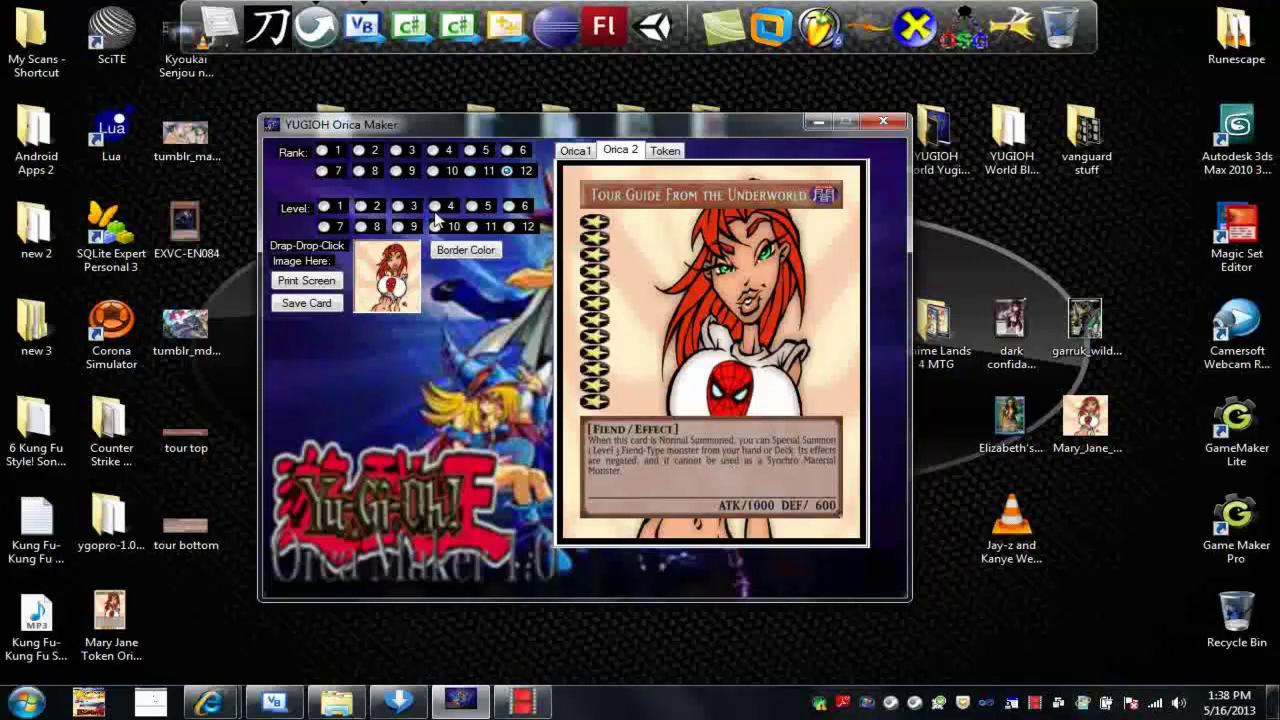
pyautogui.click(325, 207)
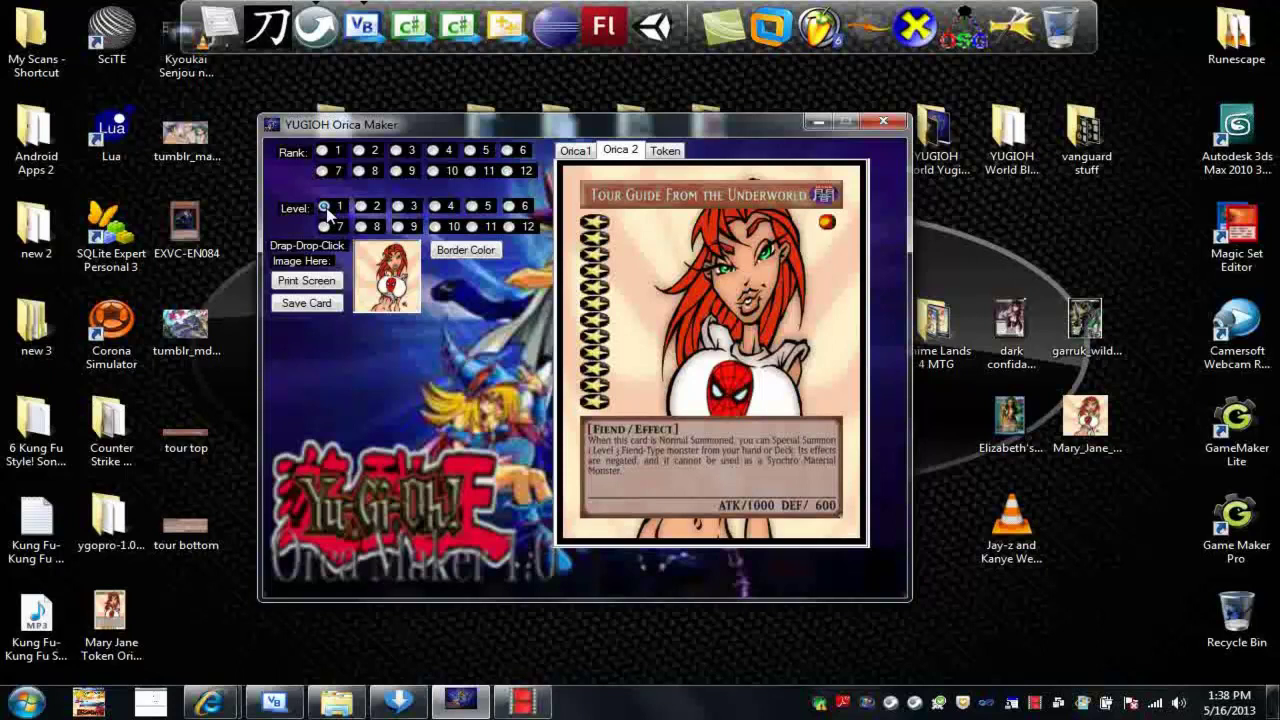
pyautogui.click(509, 227)
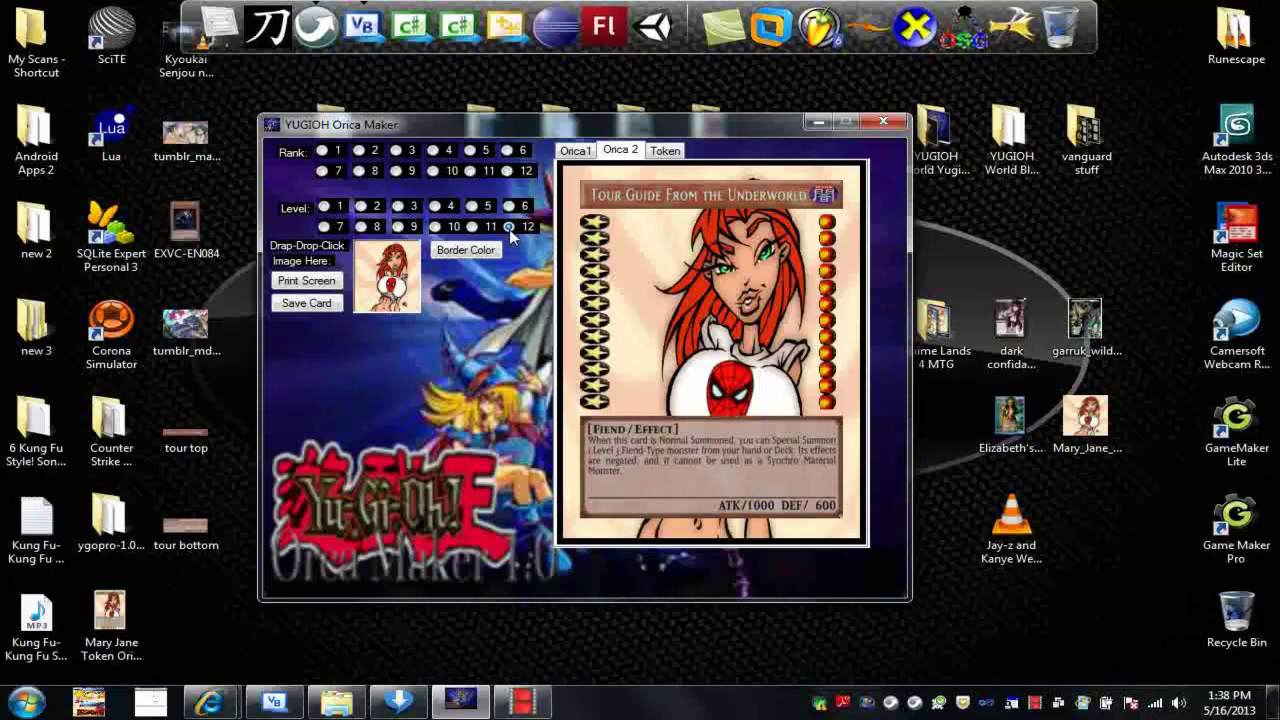
pyautogui.click(400, 208)
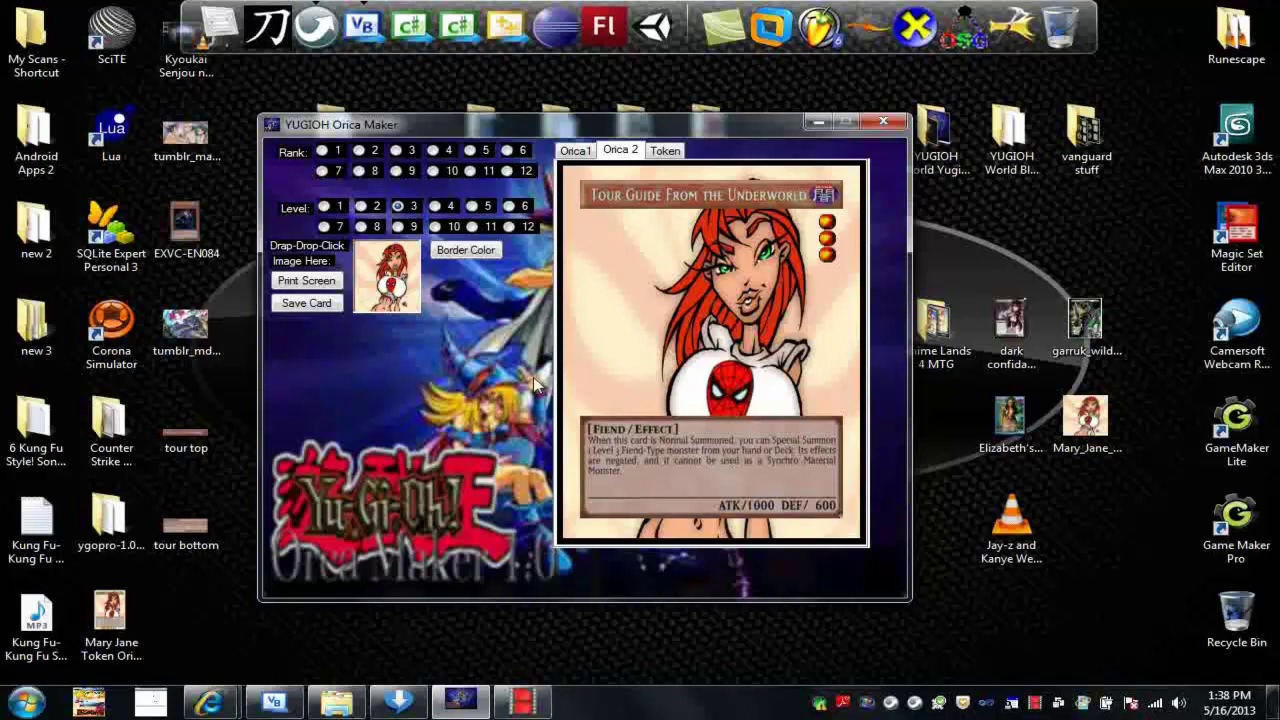
# On Orica1, remove the rank stars and layer the red-haired art over the group-character background.
pyautogui.click(574, 153)
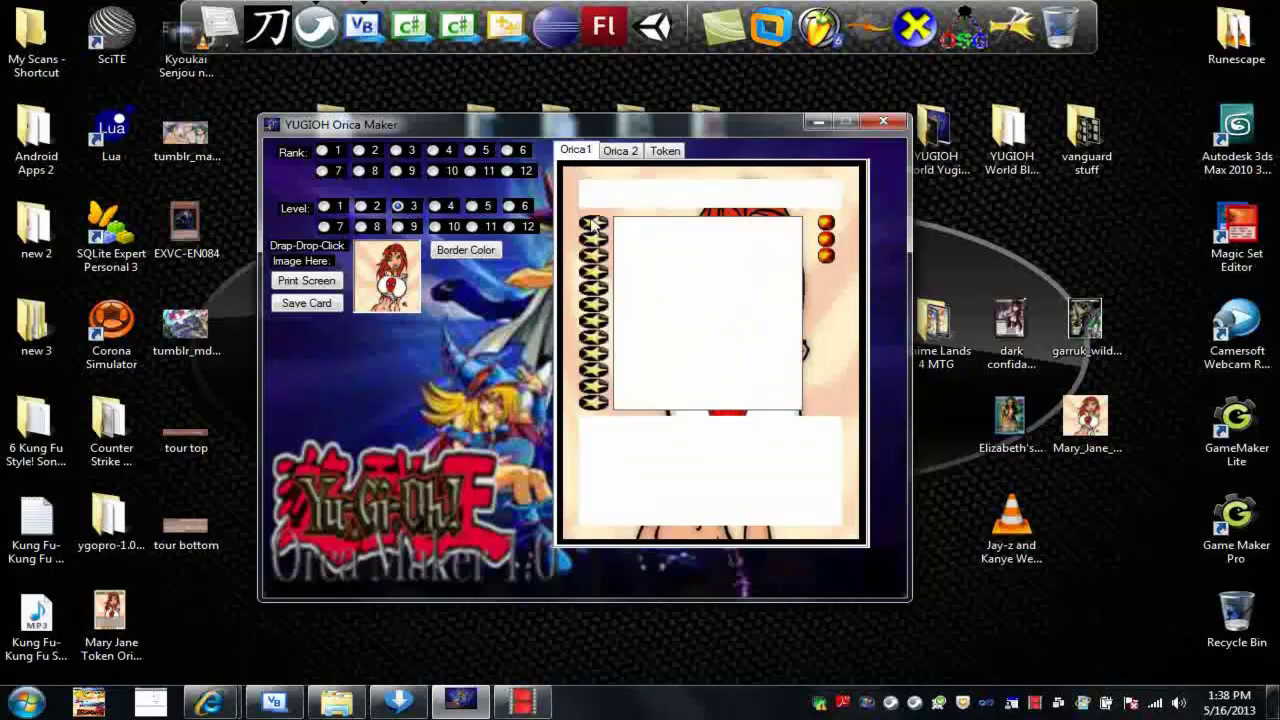
pyautogui.click(607, 292)
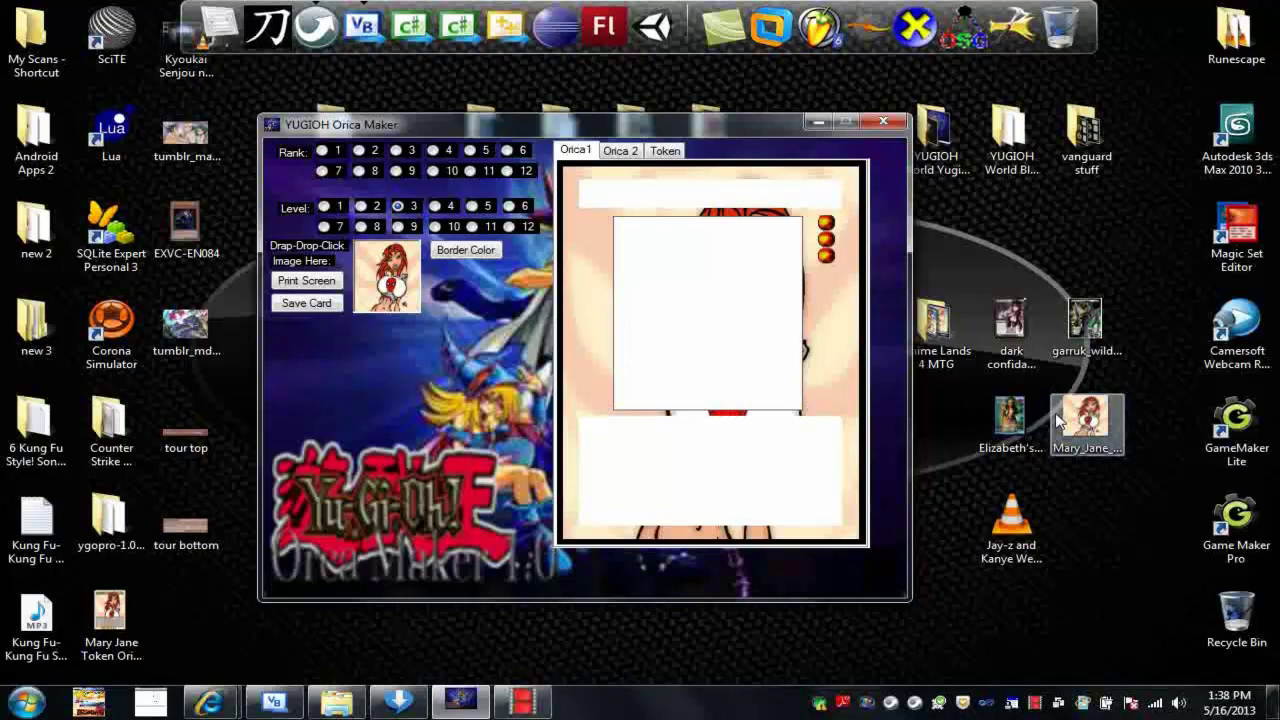
pyautogui.moveTo(1058, 420); pyautogui.dragTo(724, 345)
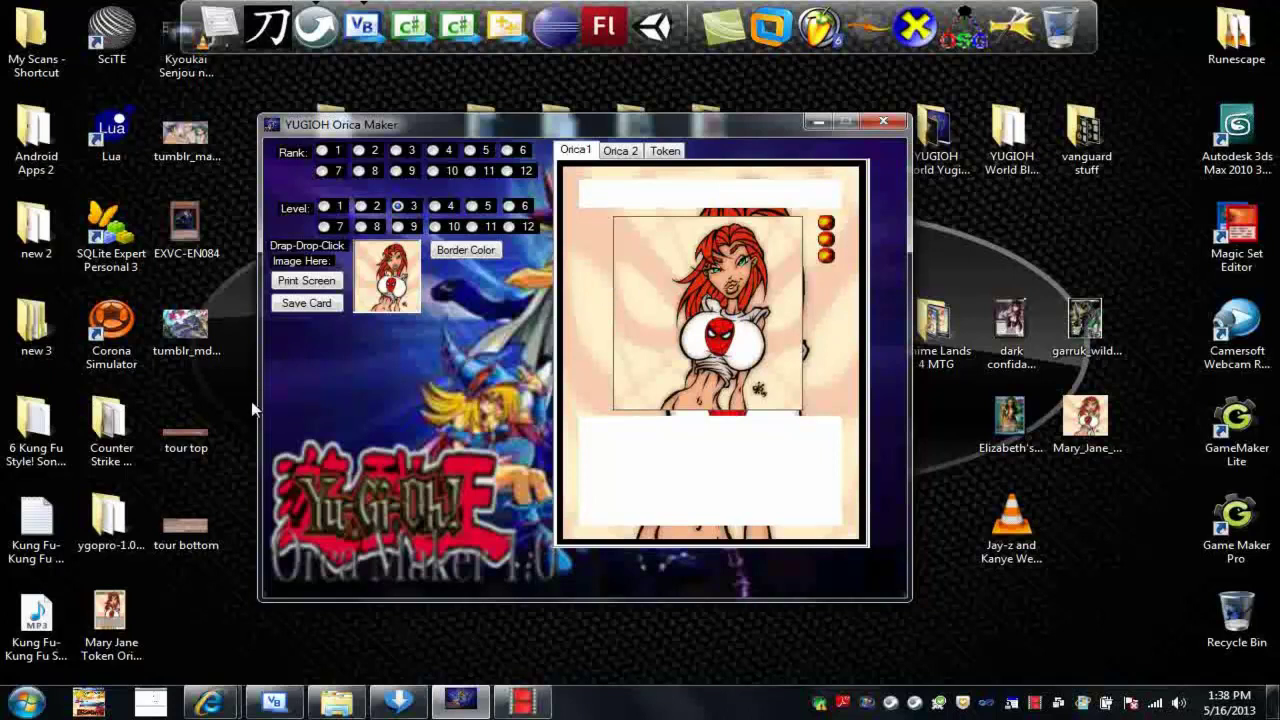
pyautogui.moveTo(185, 135); pyautogui.dragTo(410, 290)
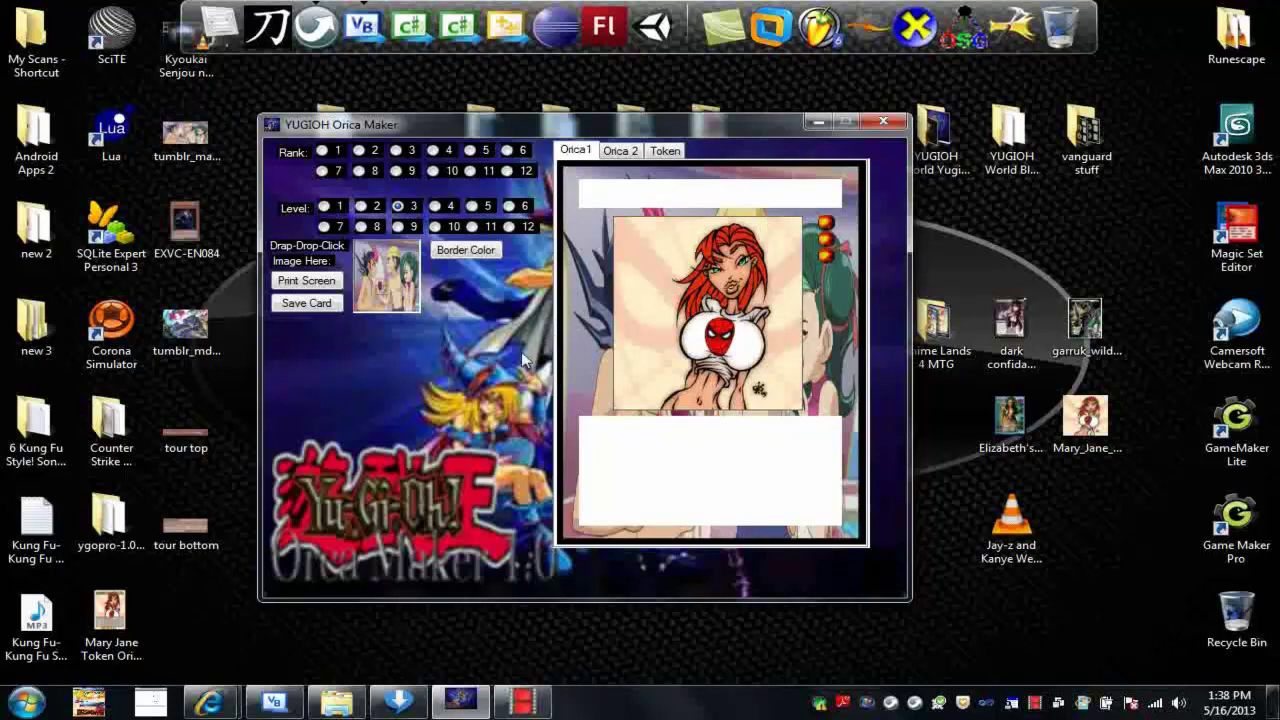
# Add the Tour Guide From the Underworld title and Fiend/Effect box, and make the picture area transparent.
pyautogui.moveTo(196, 409); pyautogui.dragTo(612, 202)
pyautogui.moveTo(178, 500); pyautogui.dragTo(645, 446)
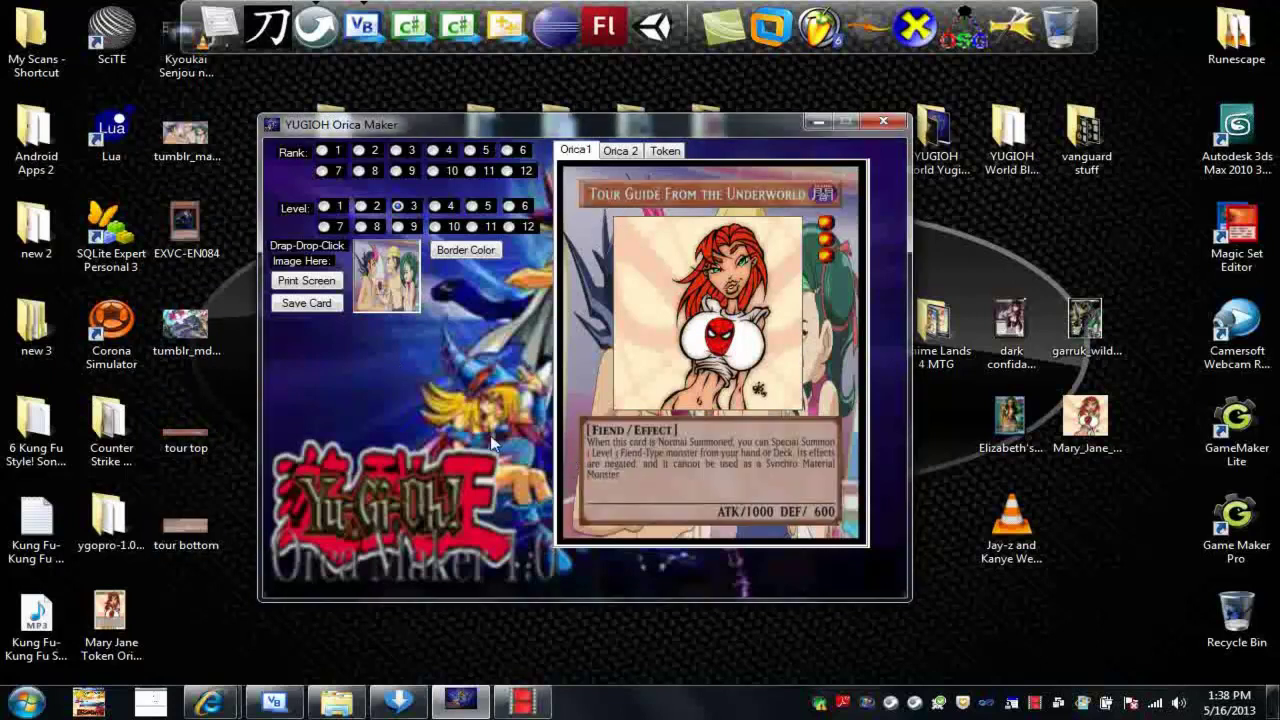
pyautogui.click(701, 325)
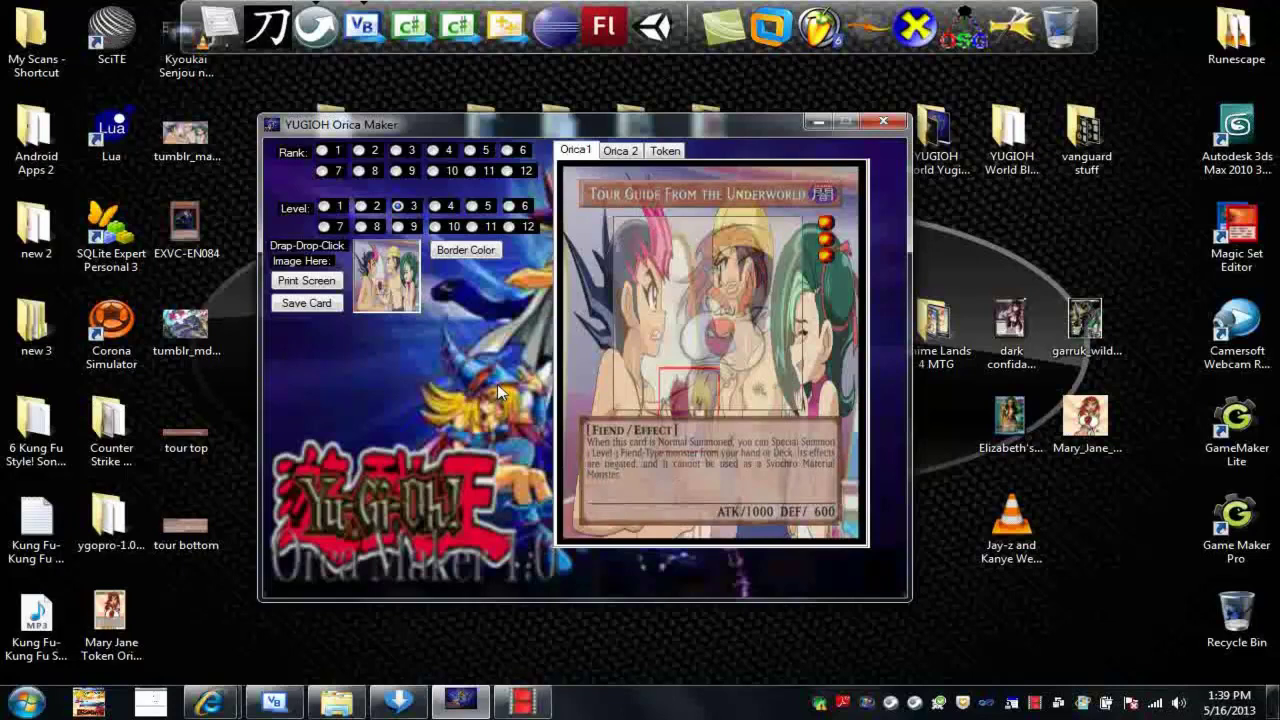
# Capture the Orica card, then redo the Token card with the new character artwork and choose Save Card.
pyautogui.click(296, 285)
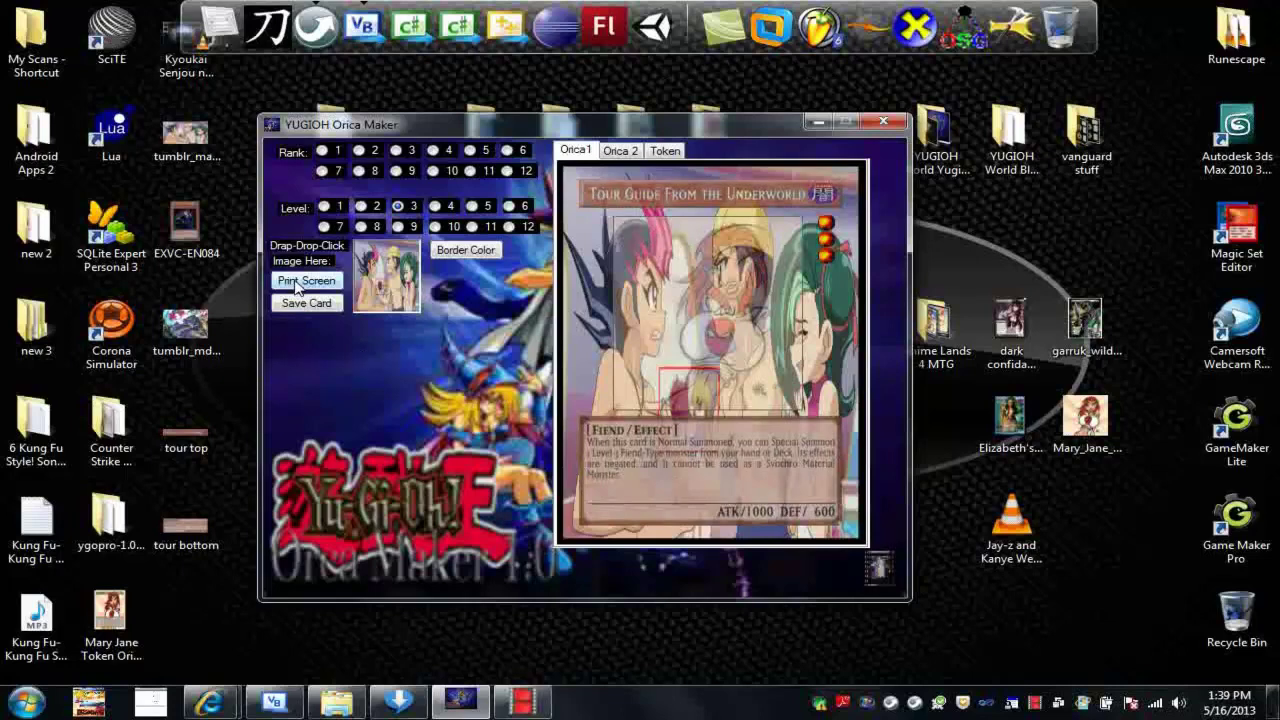
pyautogui.click(664, 151)
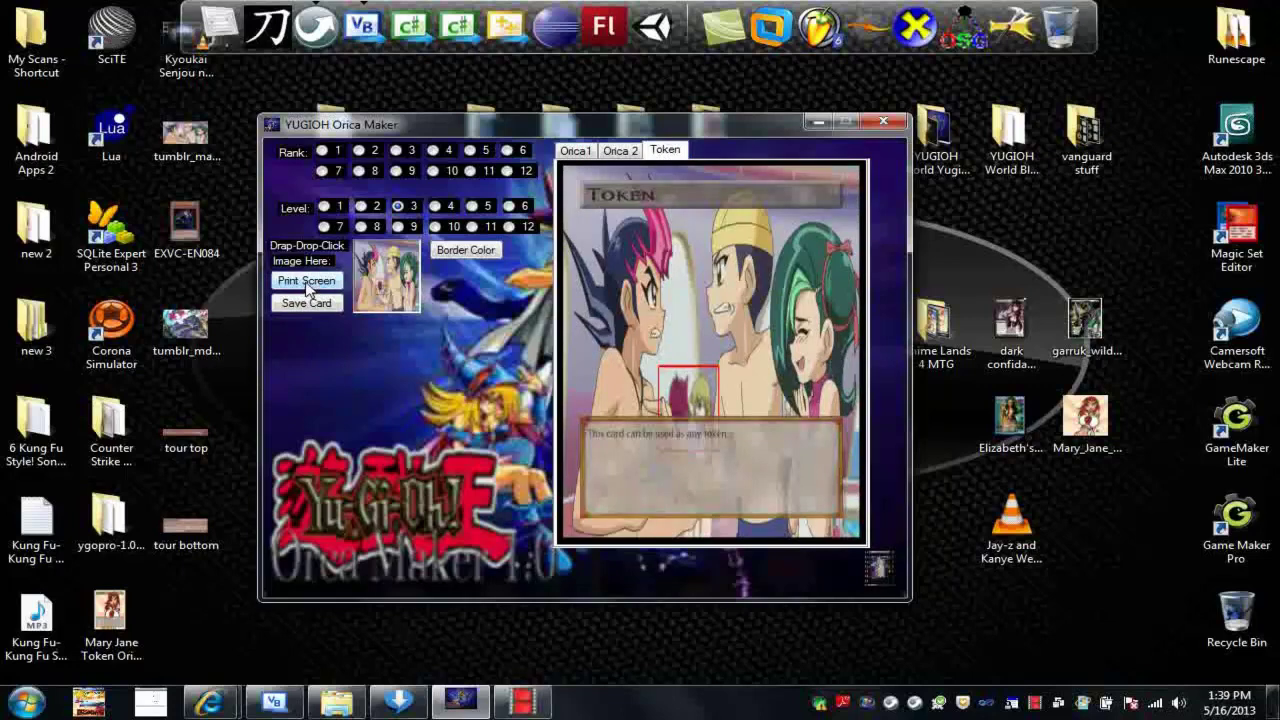
pyautogui.moveTo(111, 330); pyautogui.dragTo(368, 293)
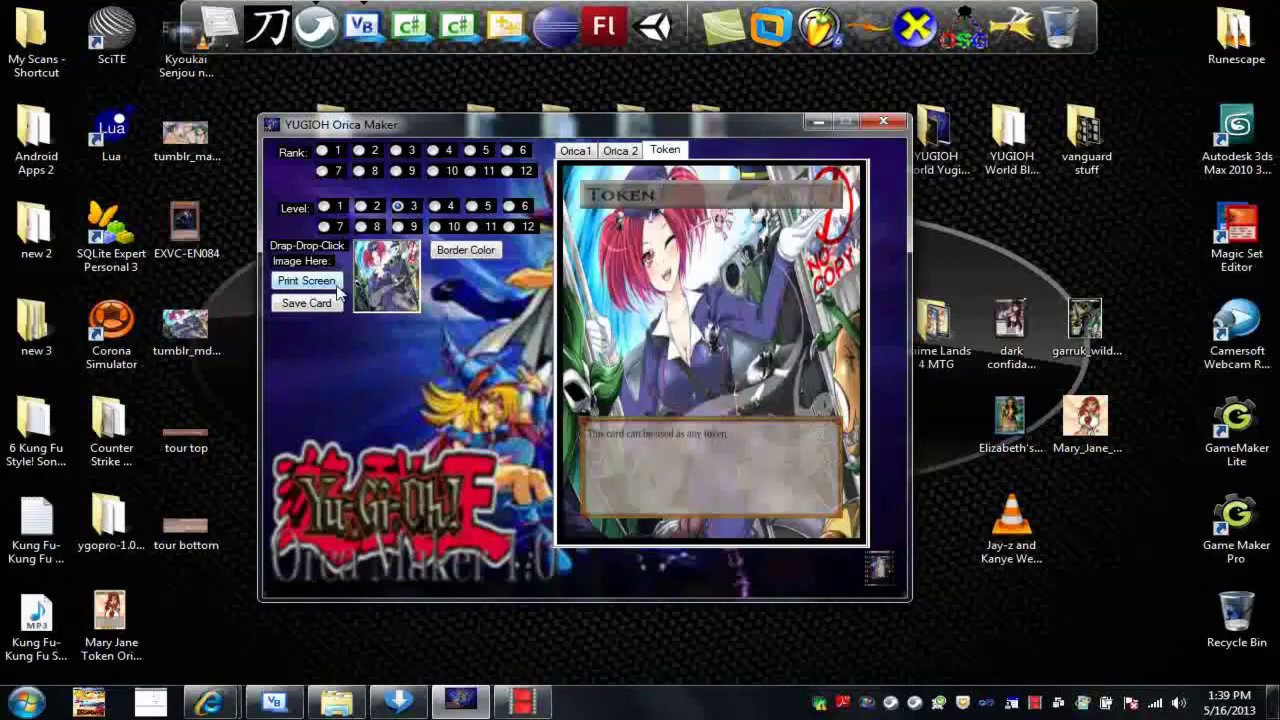
pyautogui.click(306, 281)
# Make a first save attempt to the Desktop with the file name 'ererer'.
pyautogui.click(289, 302)
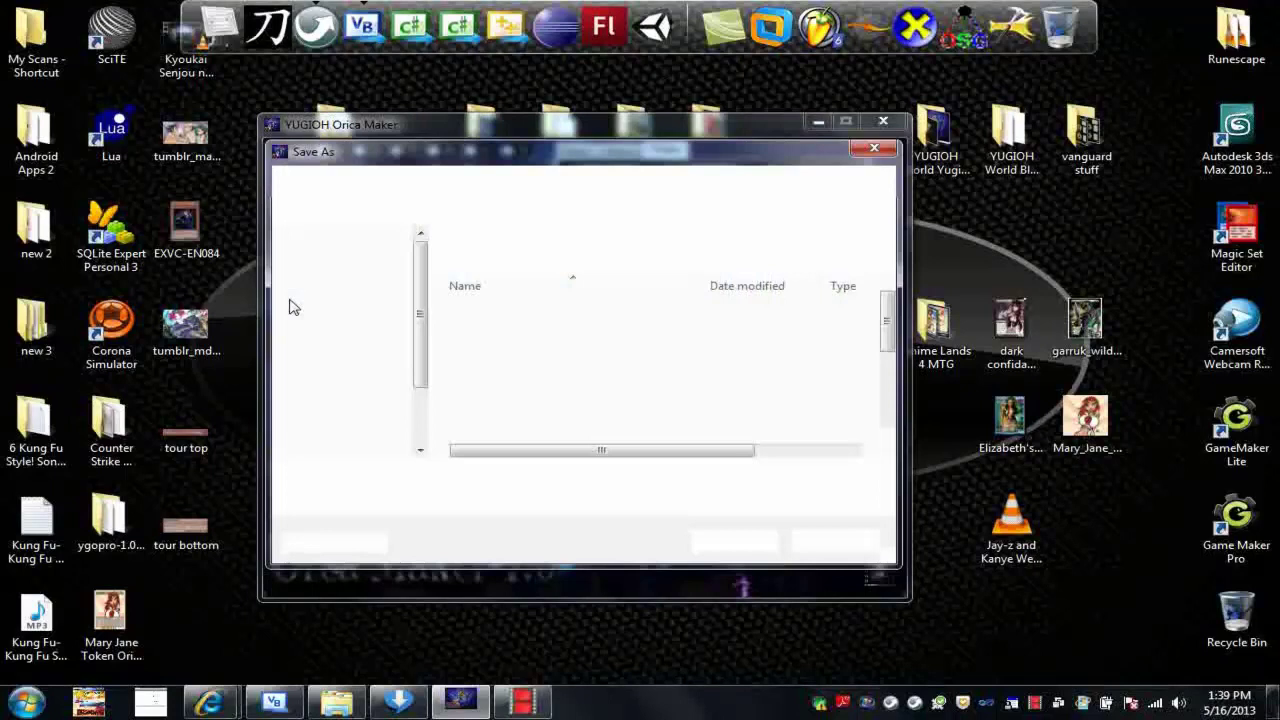
pyautogui.click(368, 263)
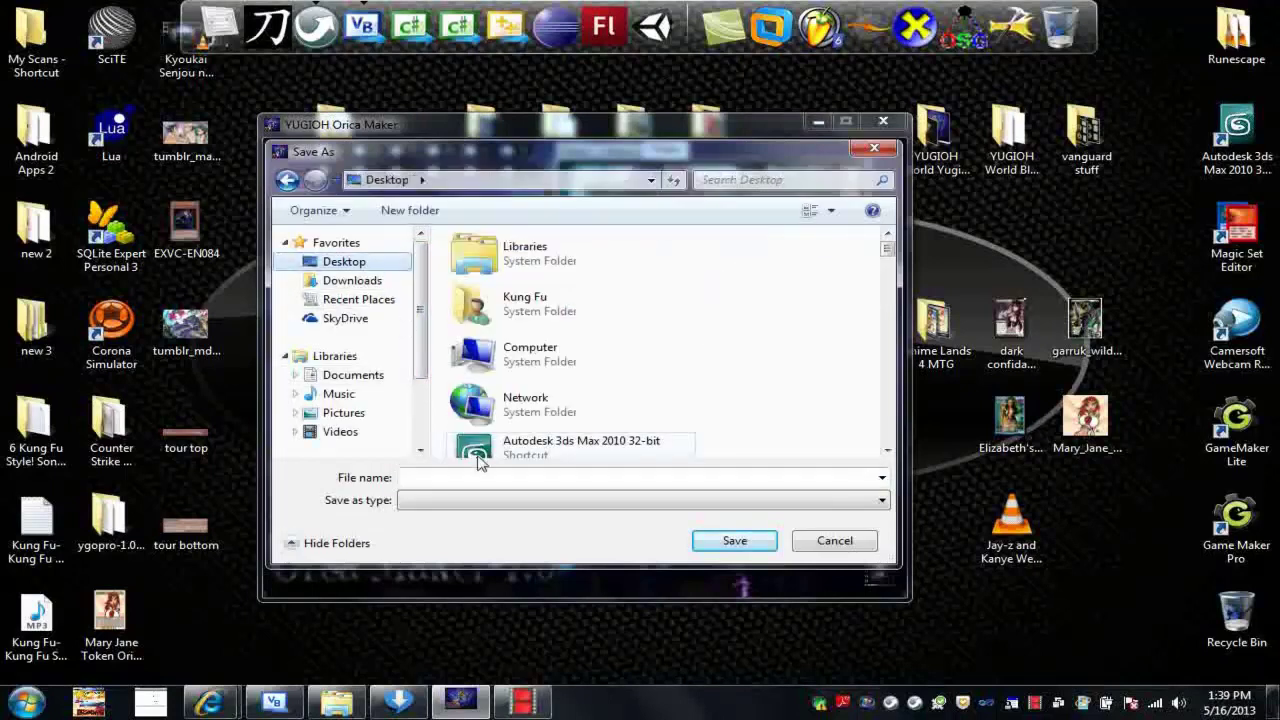
pyautogui.click(471, 477)
pyautogui.write('ererer')
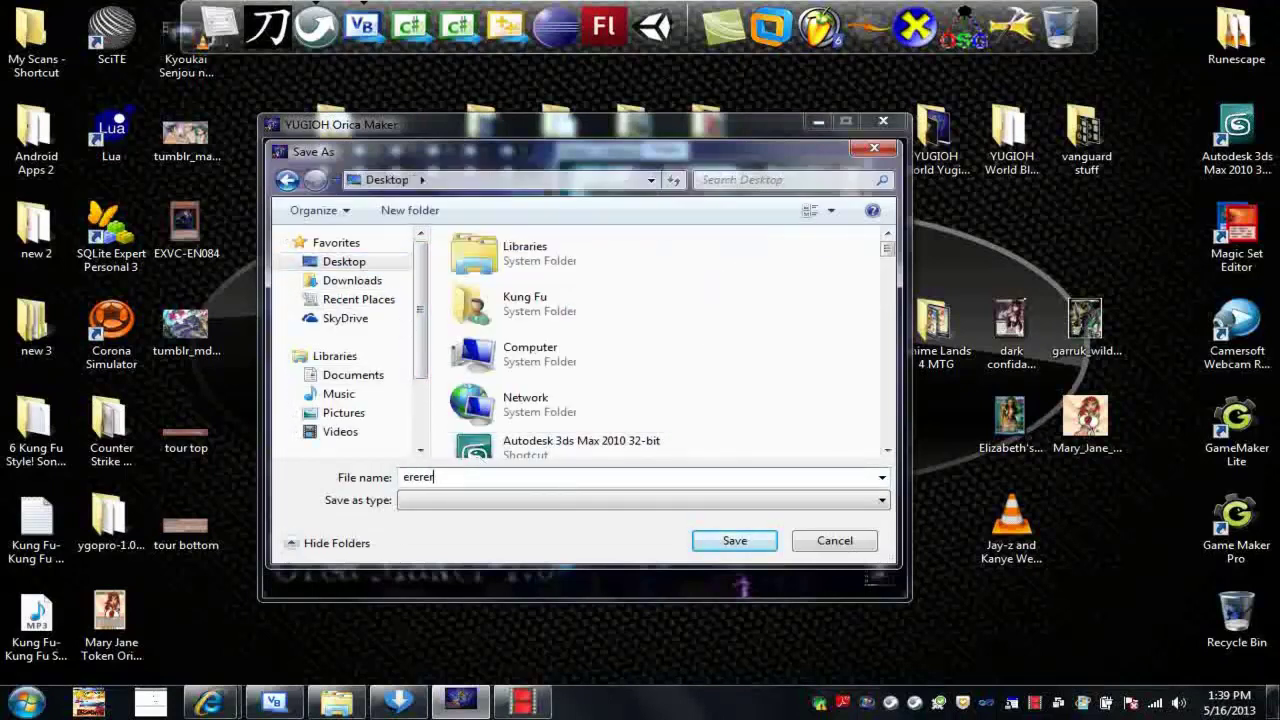
pyautogui.click(710, 540)
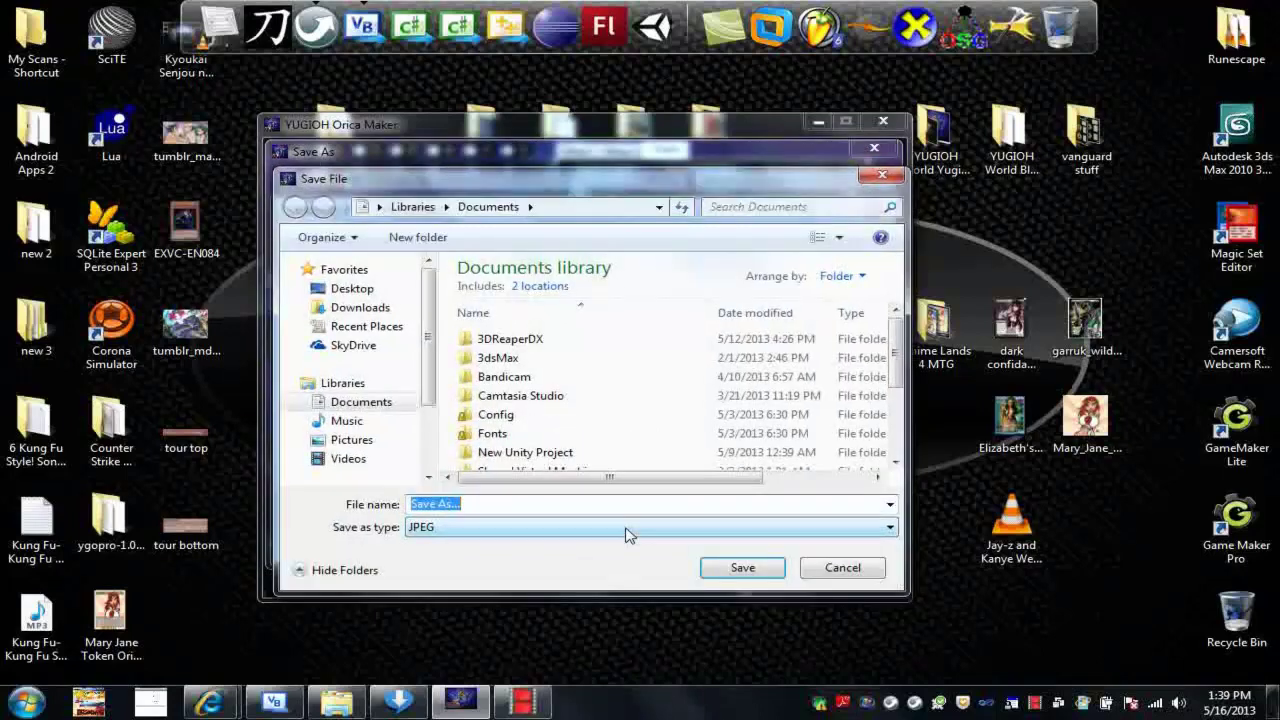
# Save the Token card to the Desktop as a JPEG named 'token'.
pyautogui.click(350, 290)
pyautogui.click(545, 506)
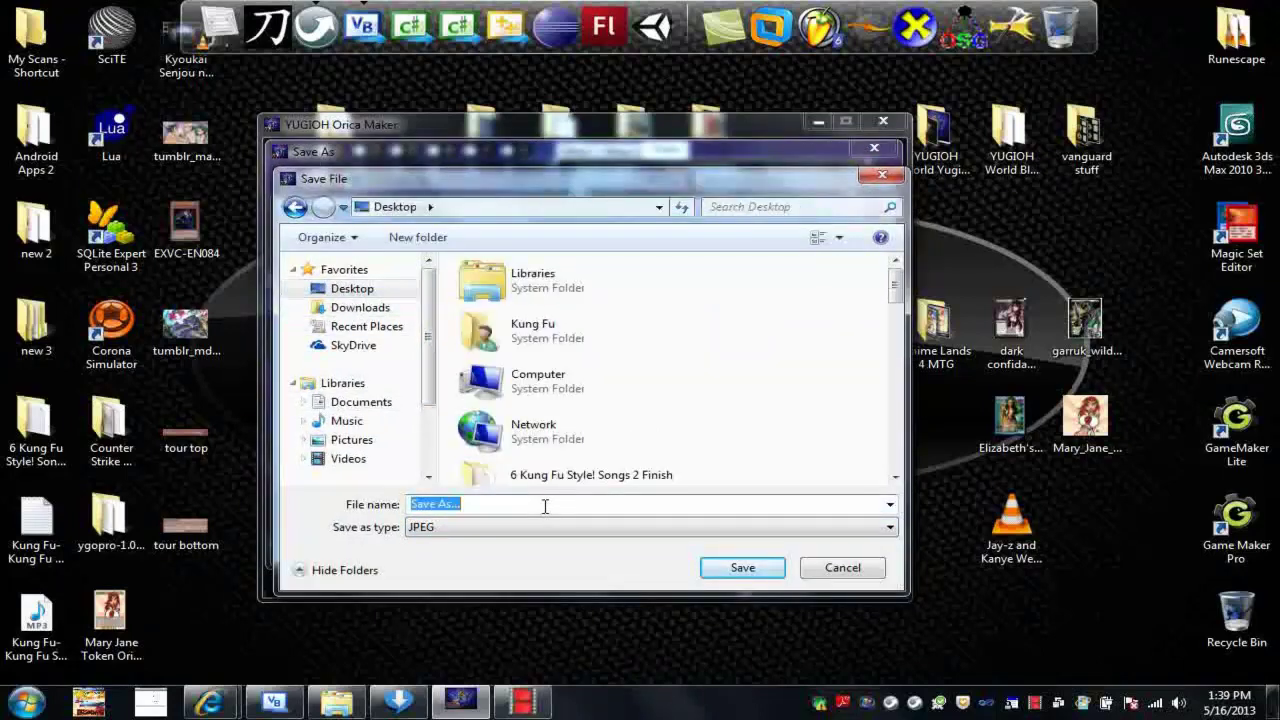
pyautogui.write('toekn')
pyautogui.press('BackSpace')
pyautogui.press('BackSpace')
pyautogui.press('BackSpace')
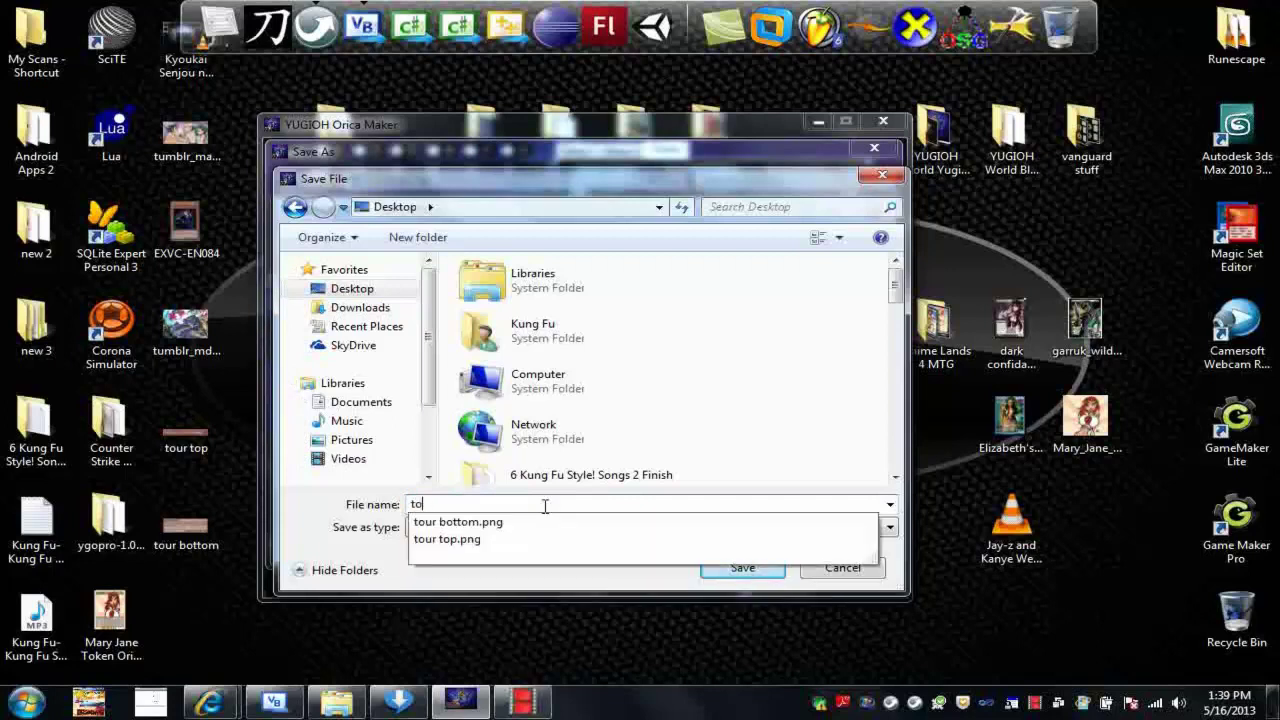
pyautogui.write('ken')
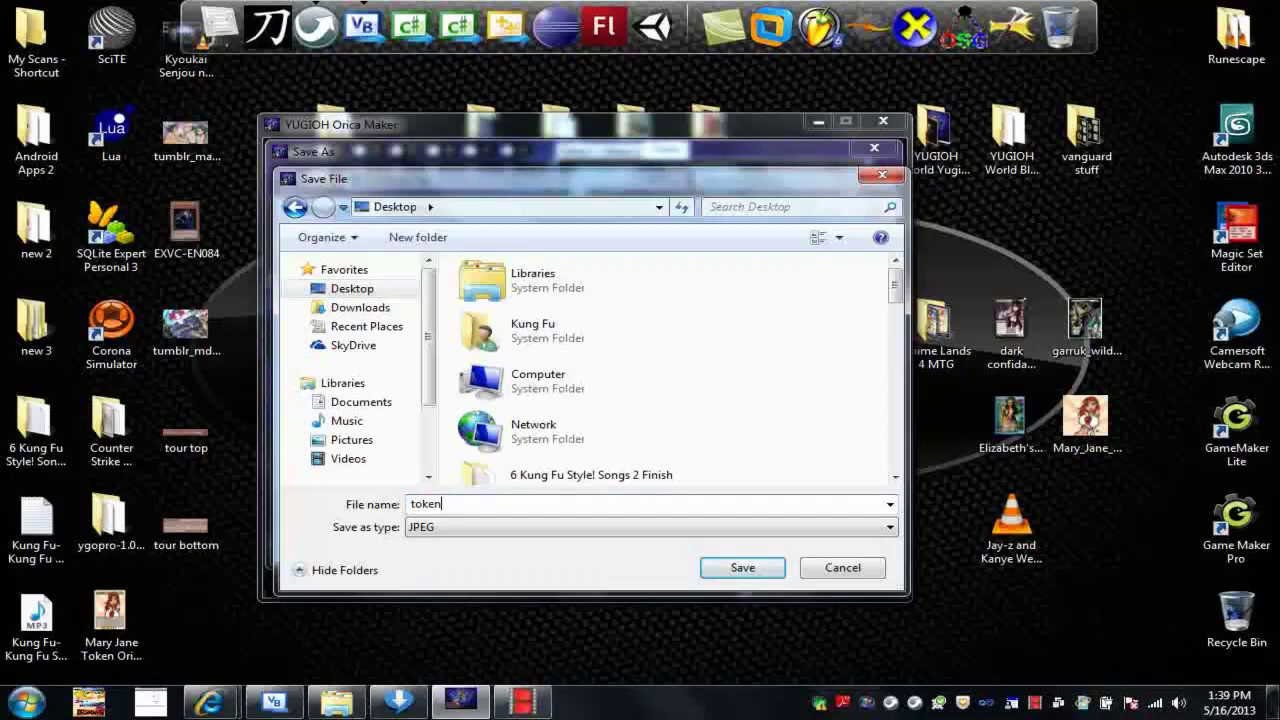
pyautogui.click(709, 572)
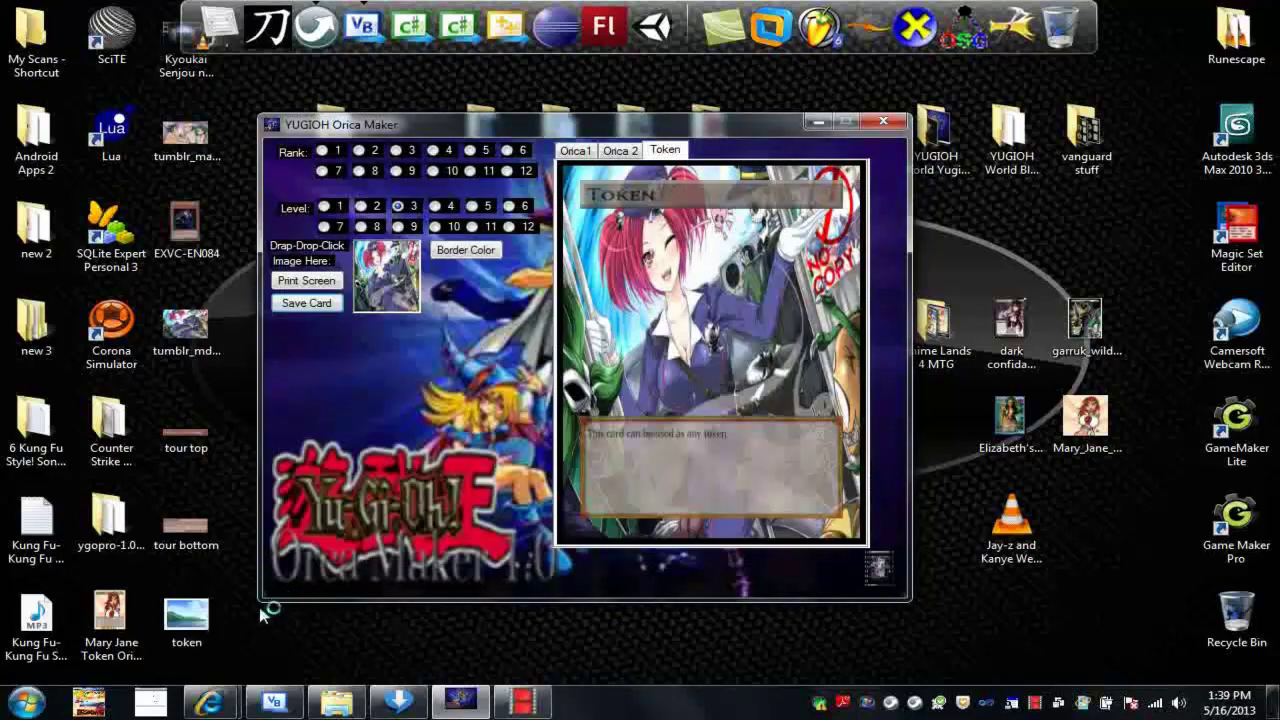
# Open the saved token image from the desktop in Photo Viewer, then close it.
pyautogui.click(209, 626)
pyautogui.doubleClick(216, 628)
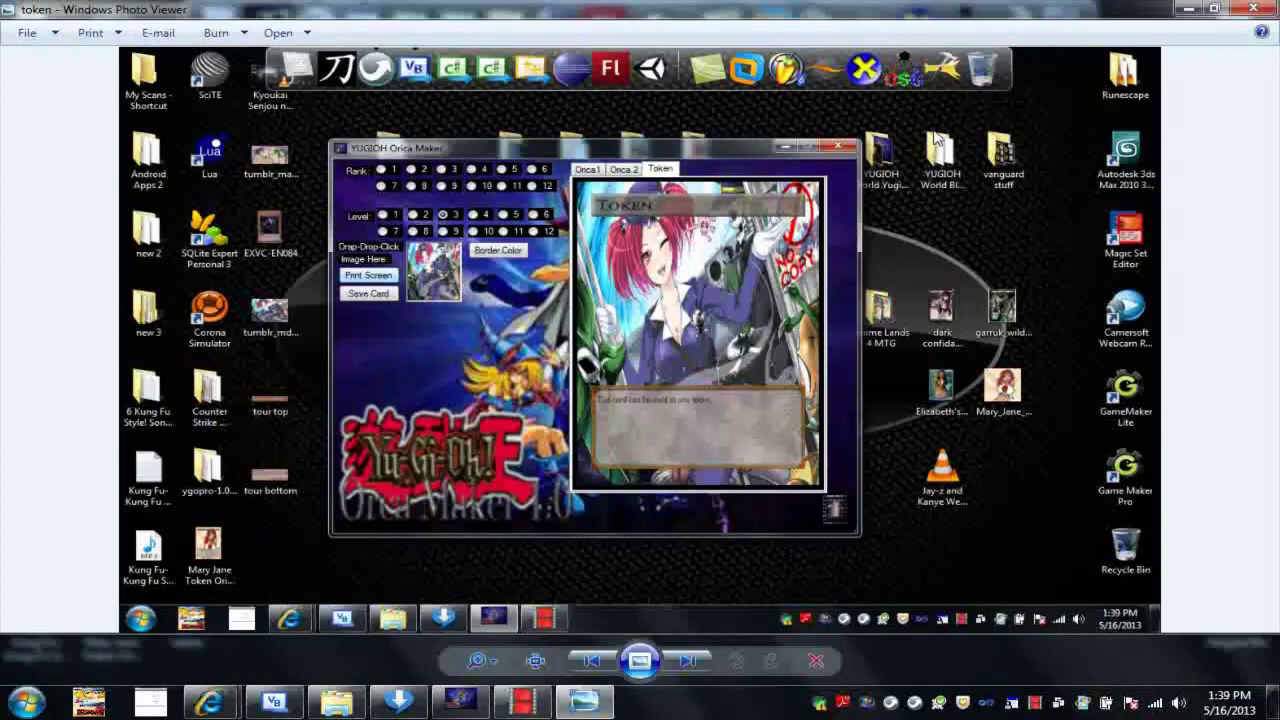
pyautogui.click(1240, 8)
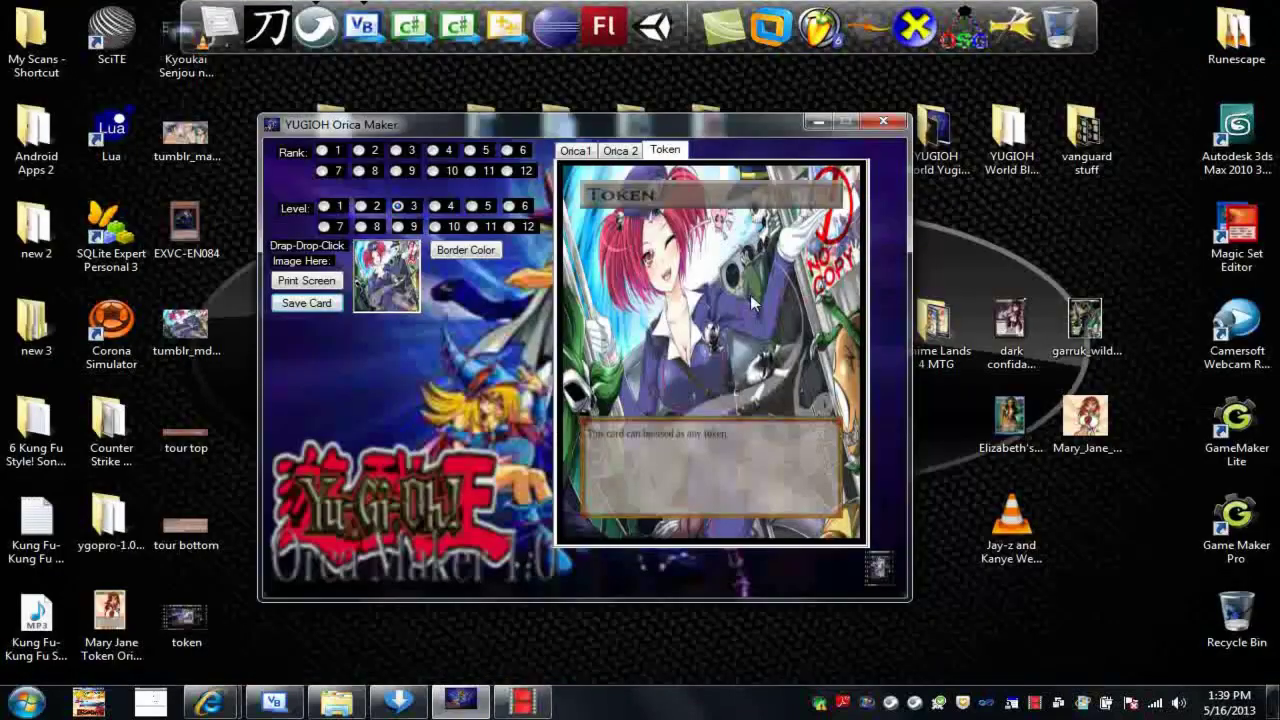
pyautogui.moveTo(186, 612)
pyautogui.mouseDown()
pyautogui.moveTo(428, 406)
pyautogui.moveTo(309, 558)
pyautogui.moveTo(174, 614)
pyautogui.mouseUp()
pyautogui.rightClick(190, 616)
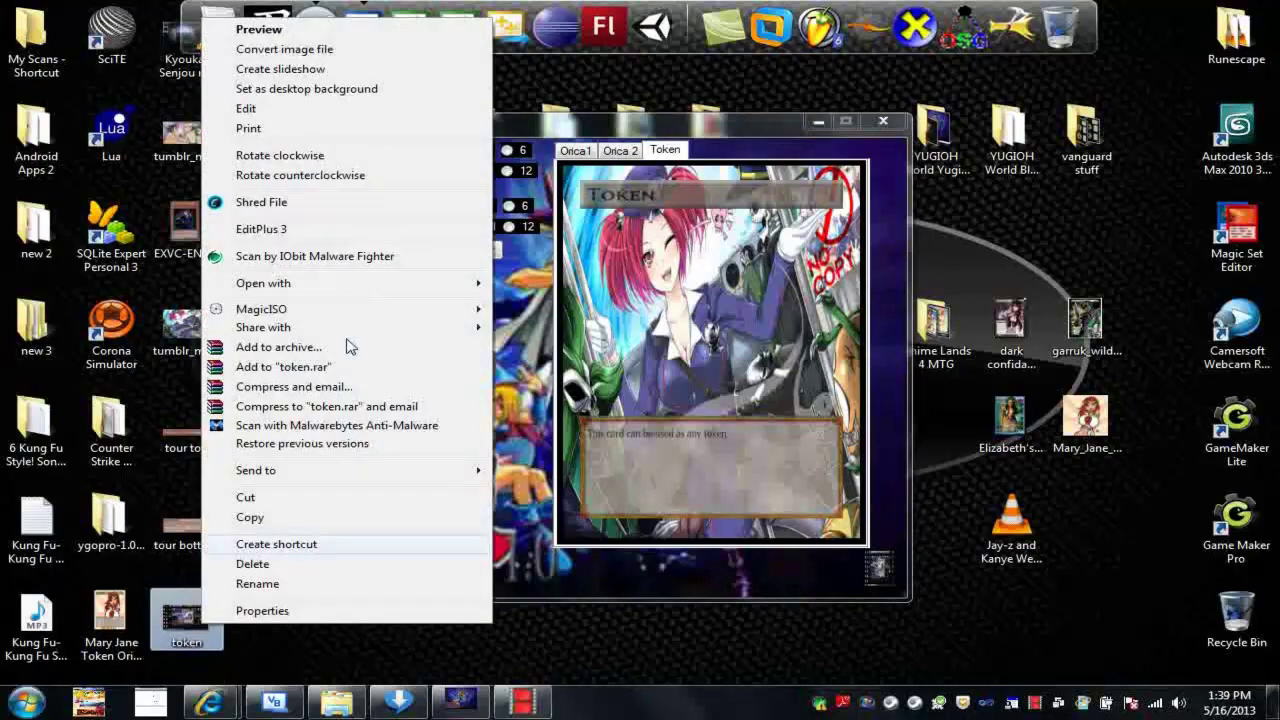
pyautogui.moveTo(434, 283)
pyautogui.click(548, 290)
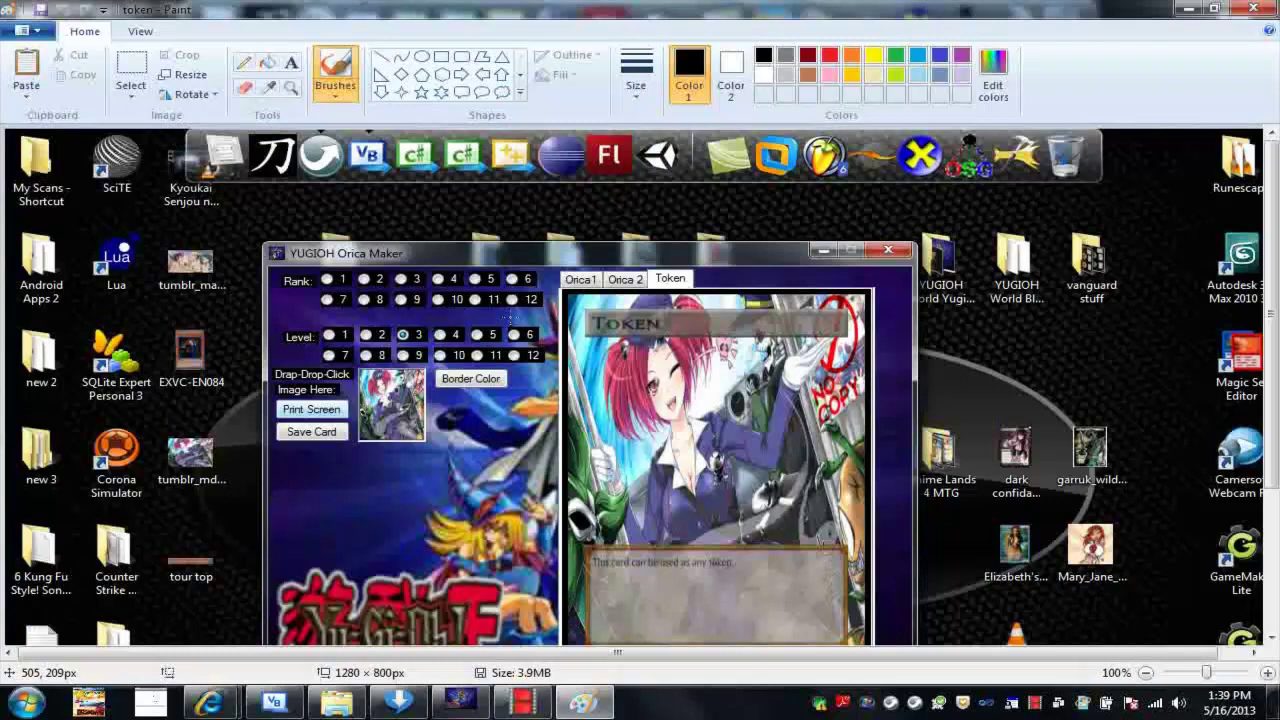
pyautogui.click(132, 80)
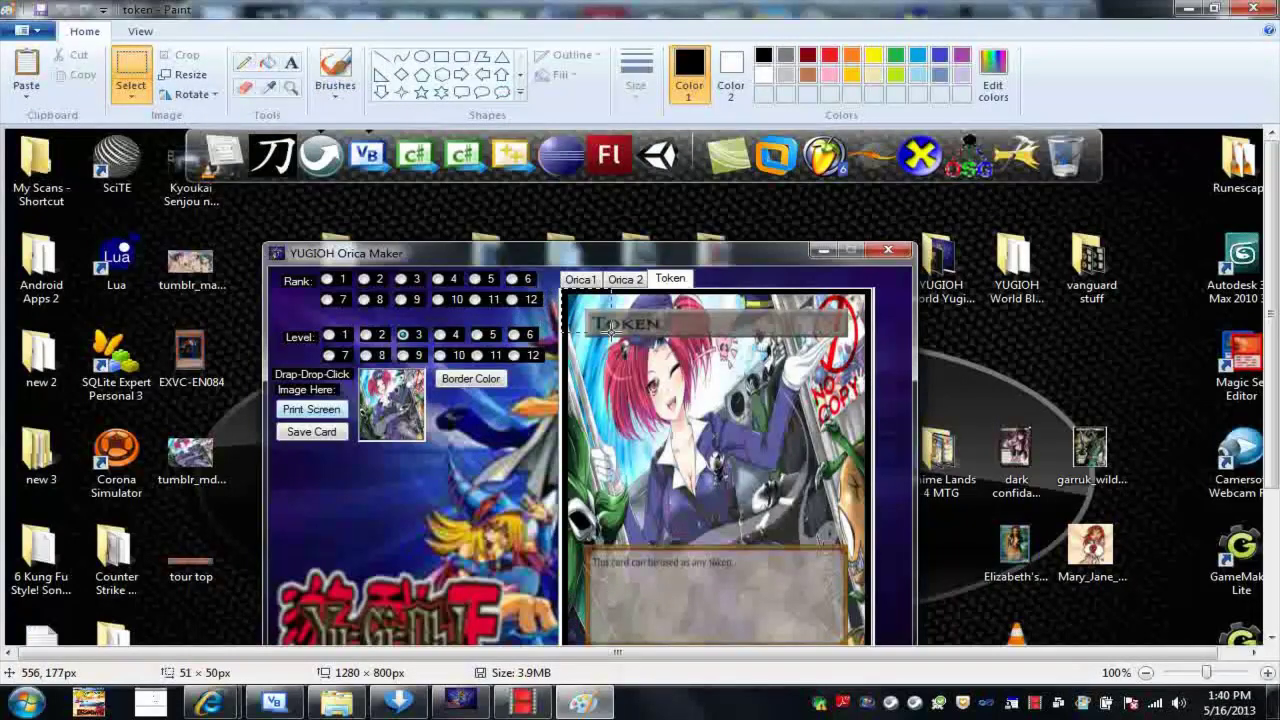
pyautogui.moveTo(564, 290)
pyautogui.mouseDown()
pyautogui.moveTo(790, 532)
pyautogui.moveTo(876, 666)
pyautogui.mouseUp()
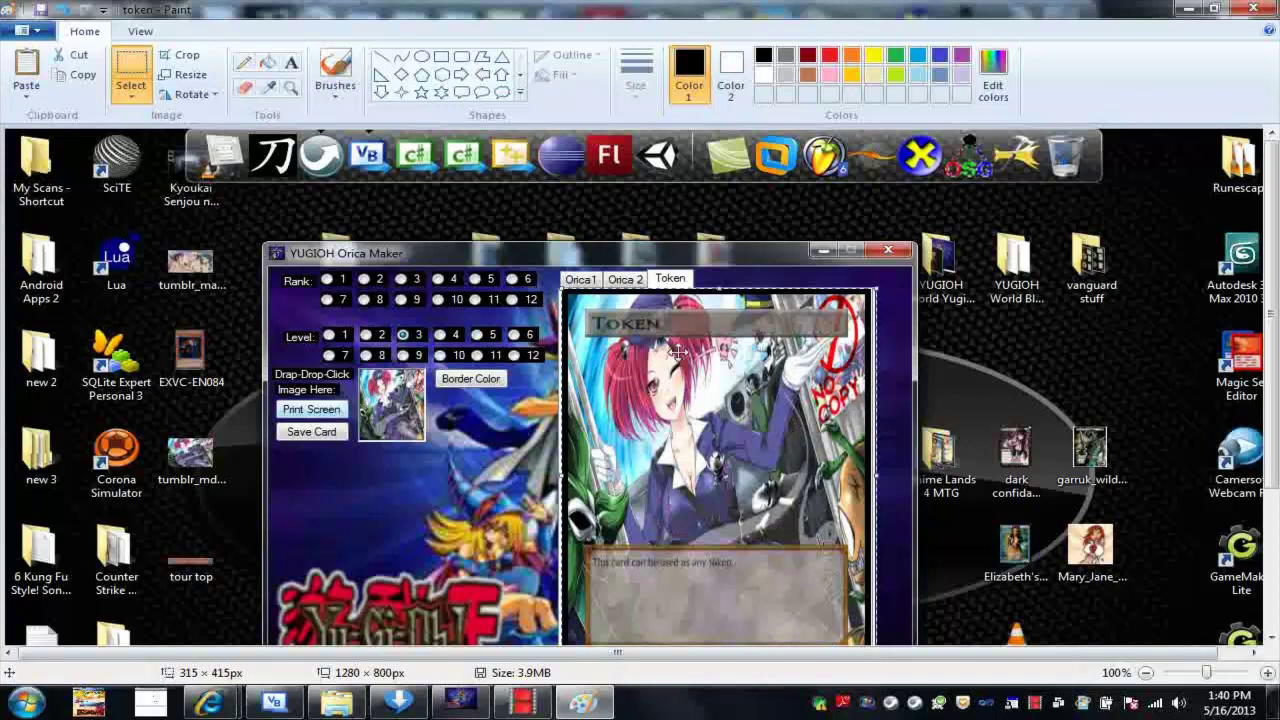
pyautogui.click(1254, 9)
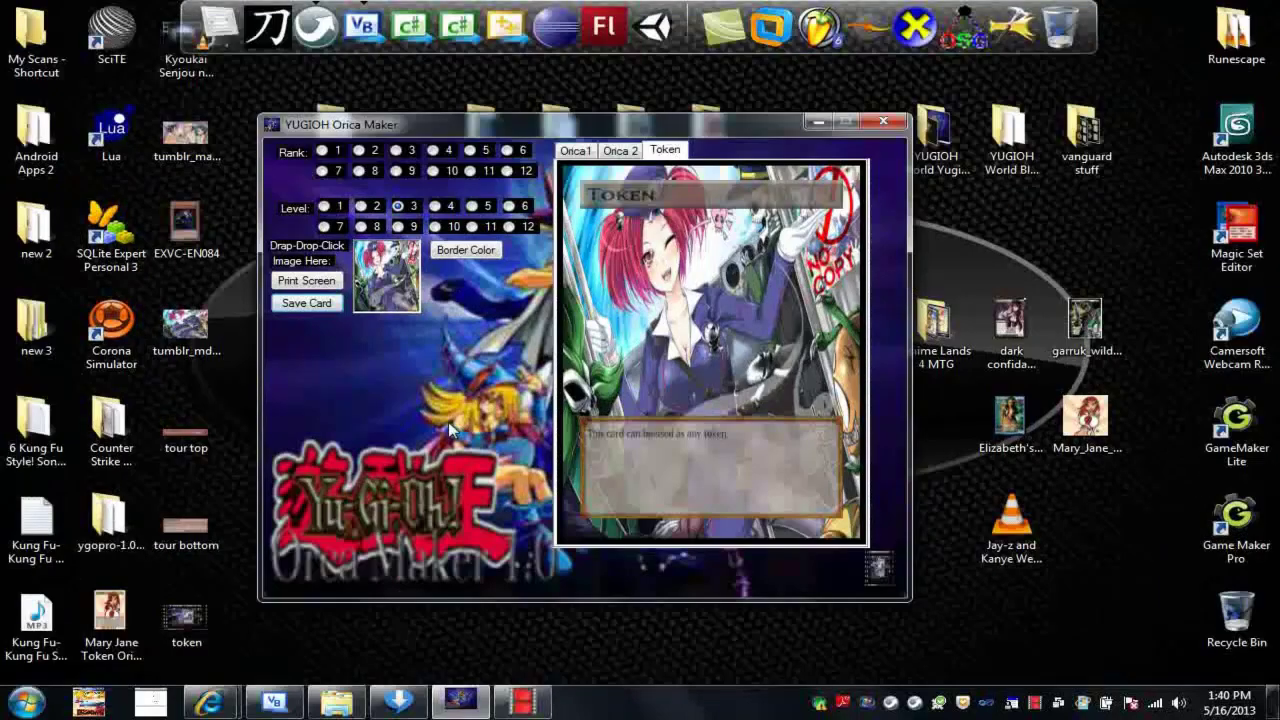